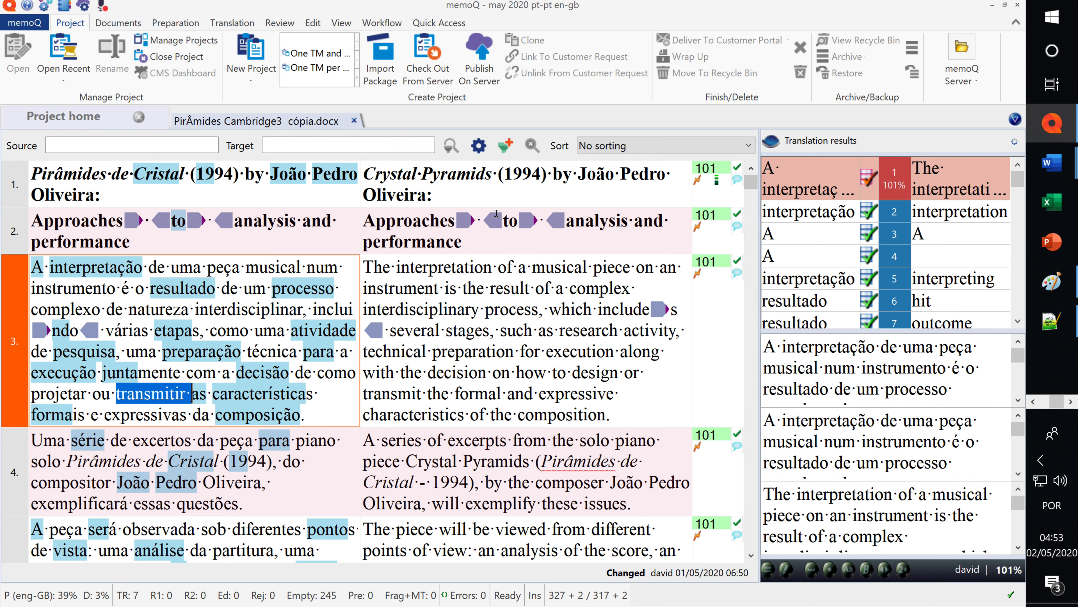
Check the default web search resources for Portuguese (Portugal) to English (United Kingdom) in the Options, then close them
click(44, 7)
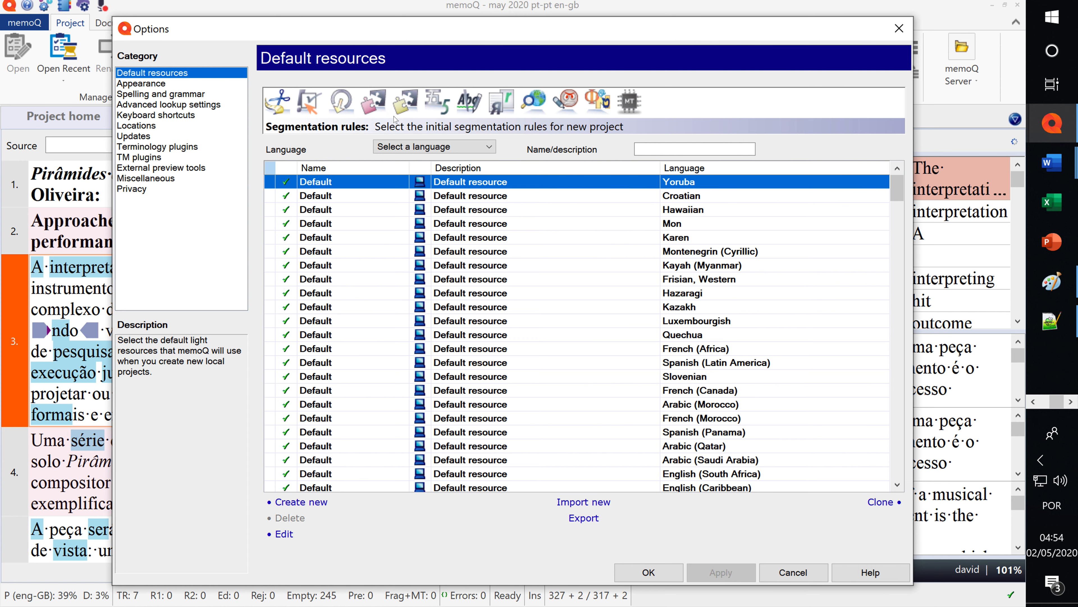
click(537, 105)
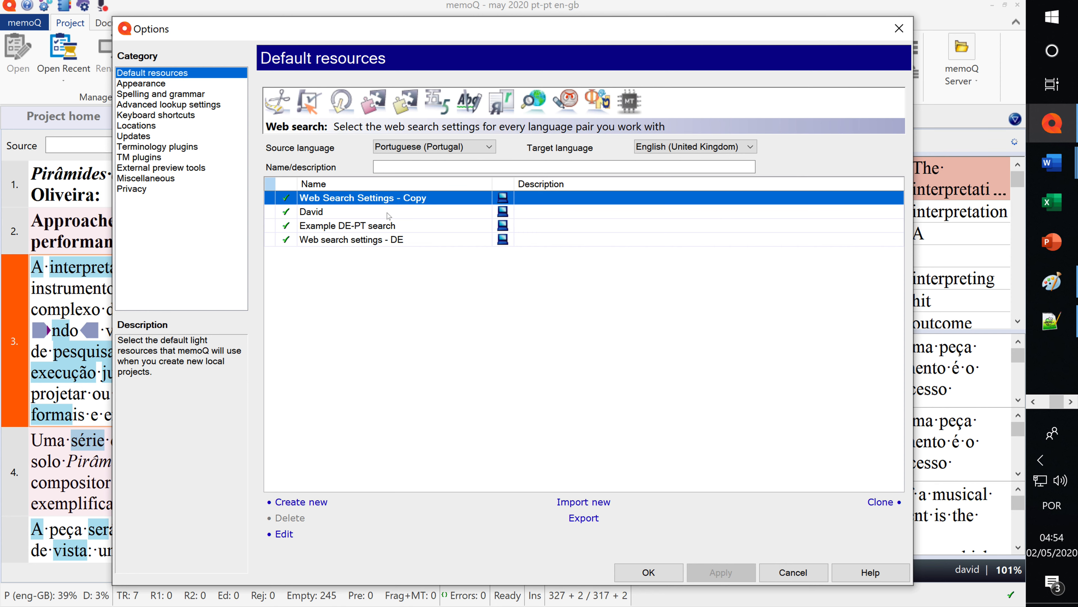
click(899, 28)
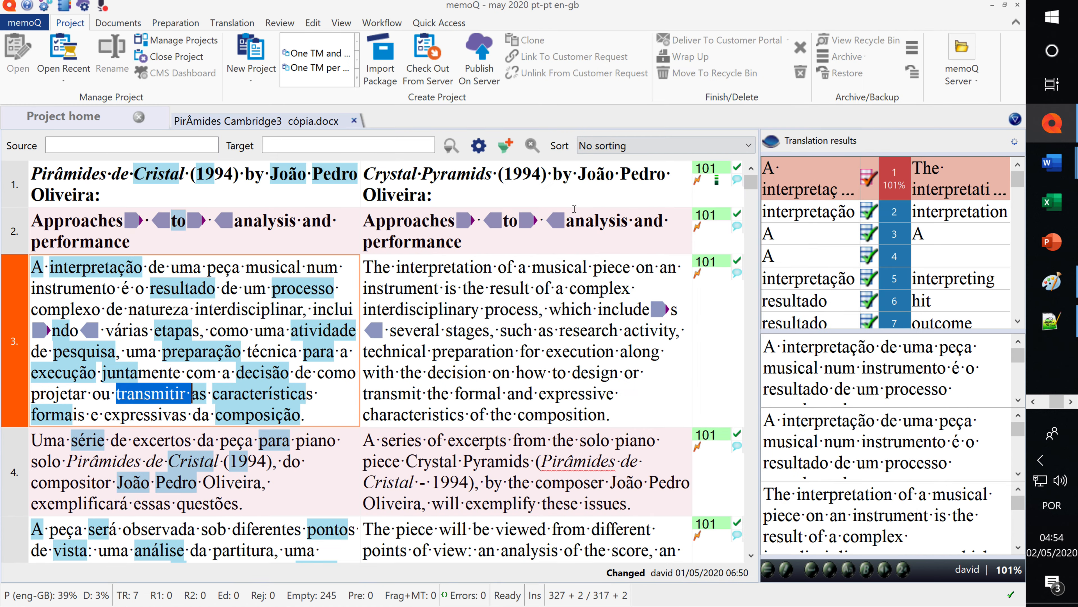
View the project's own settings, then briefly open and close the program's default resource options for comparison
click(62, 125)
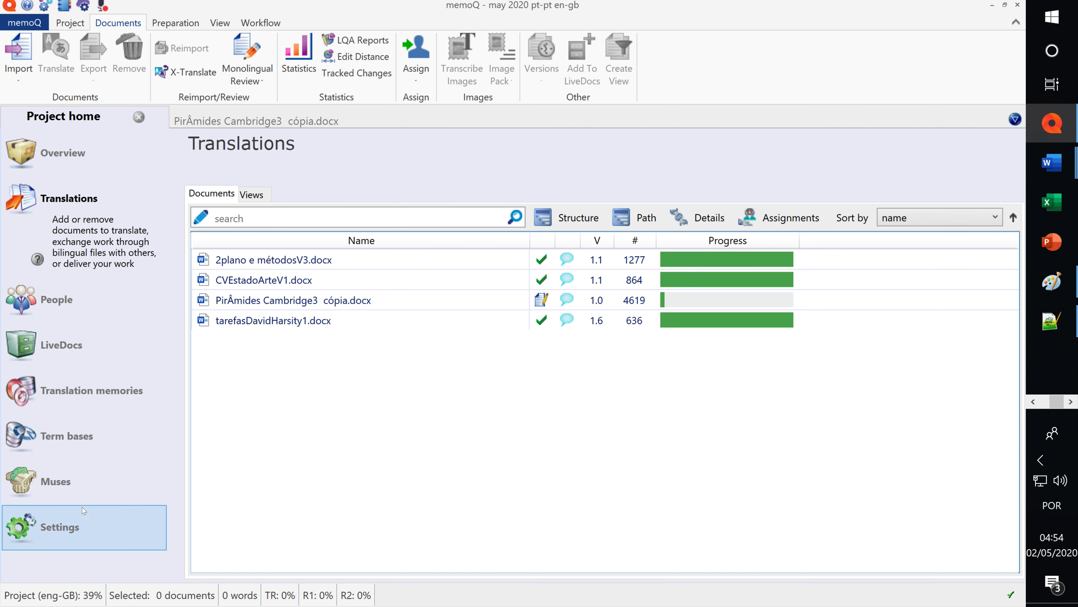
click(64, 529)
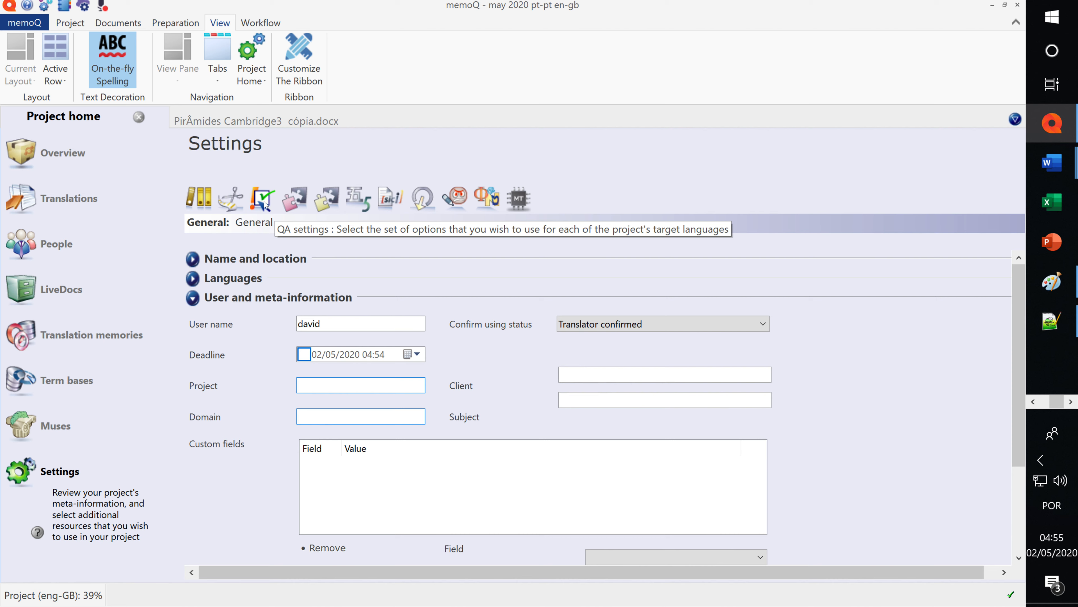
click(45, 7)
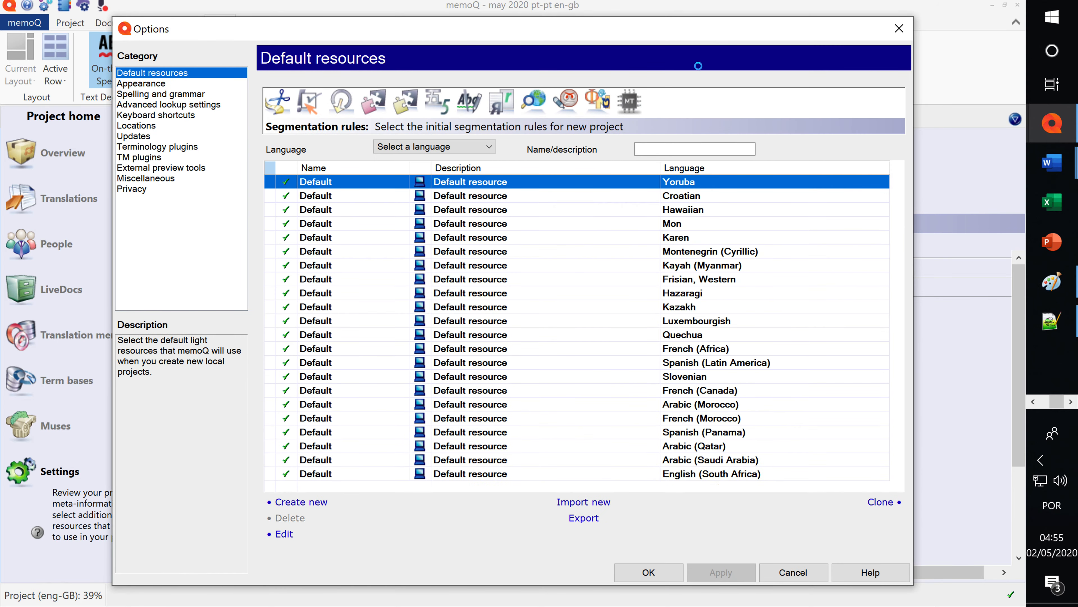
click(899, 29)
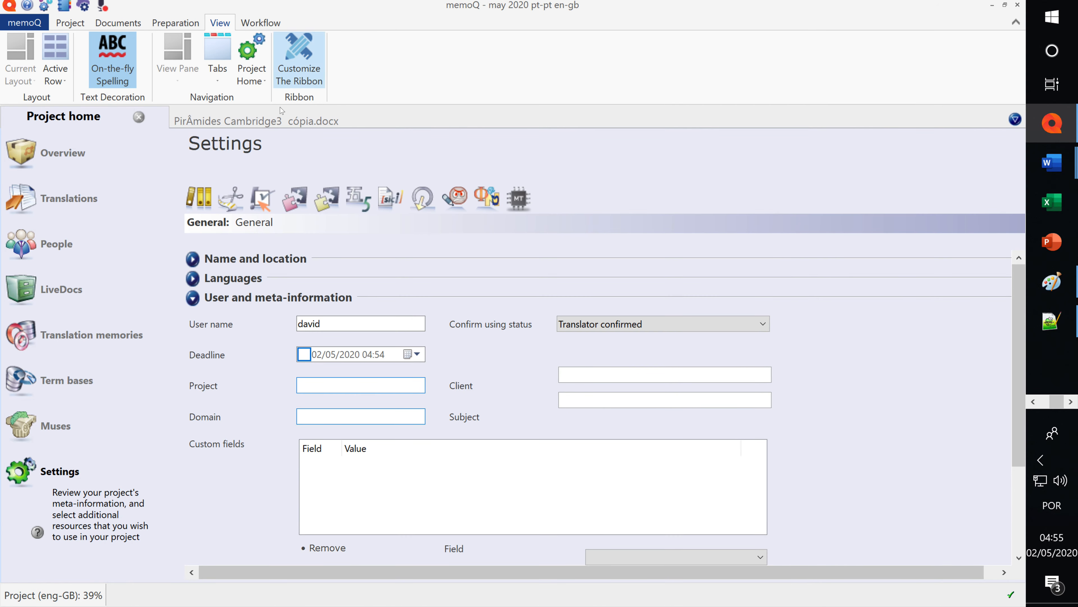
Open the Resource console and view the QA settings and web search settings stored on My Computer
click(251, 123)
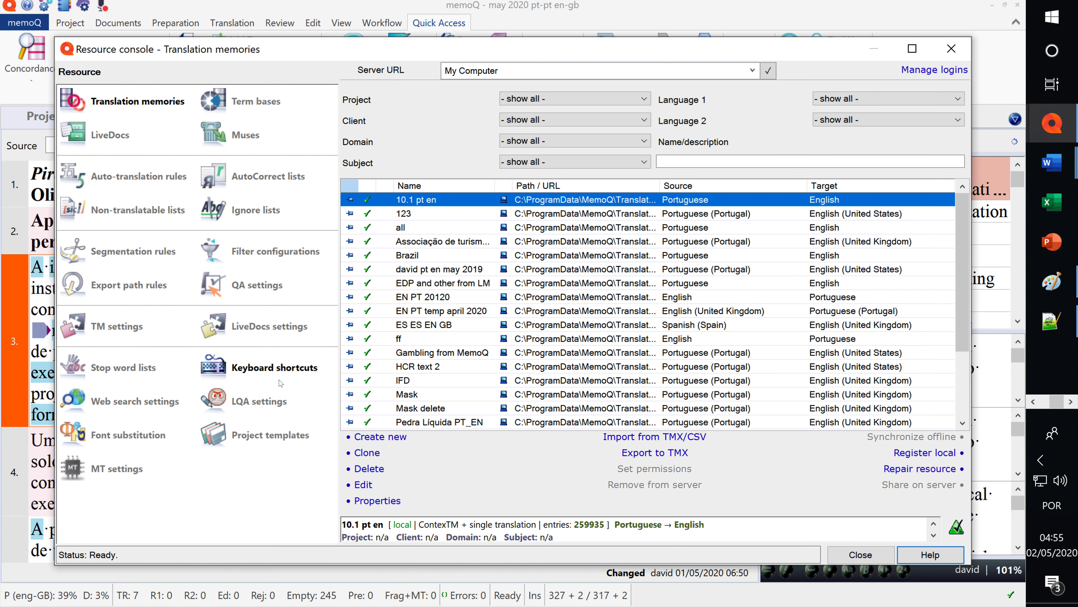
click(270, 253)
click(267, 285)
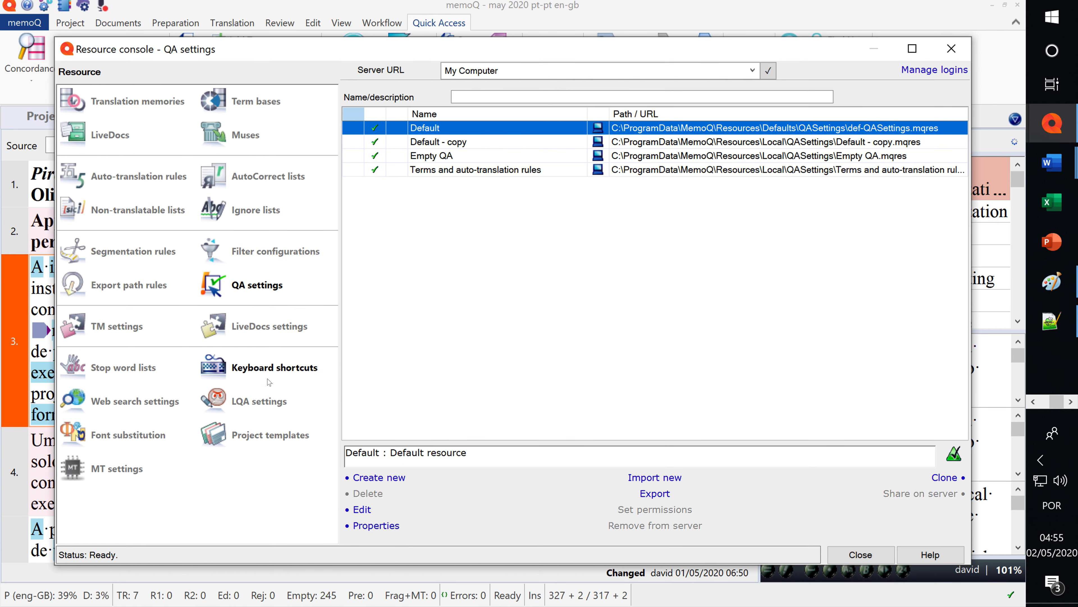
click(145, 400)
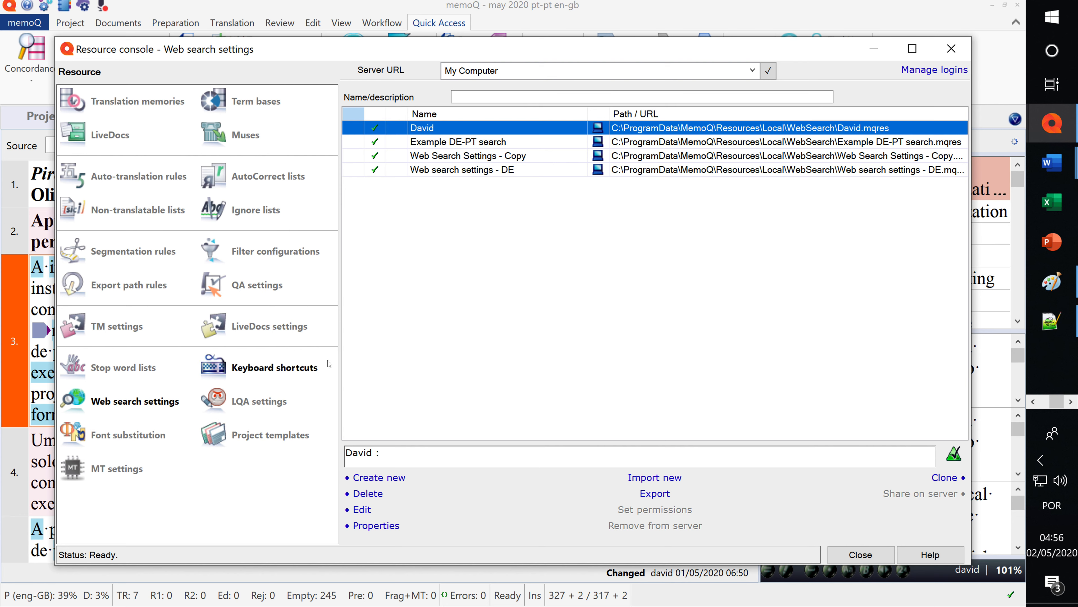
Try to edit the Default QA settings, decline cloning them, and select the Default - copy resource
click(262, 290)
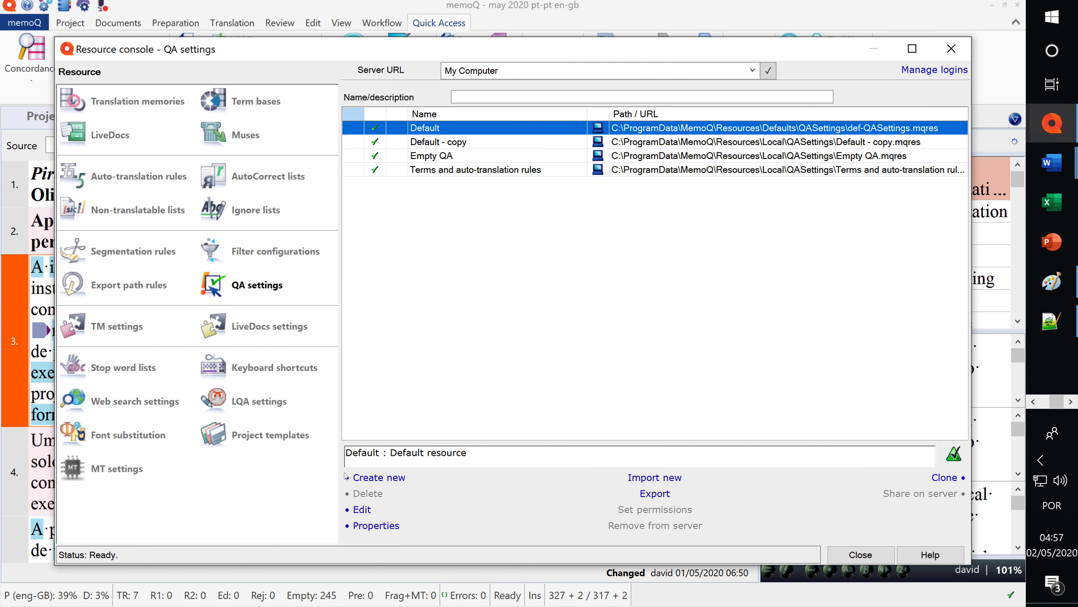
click(364, 509)
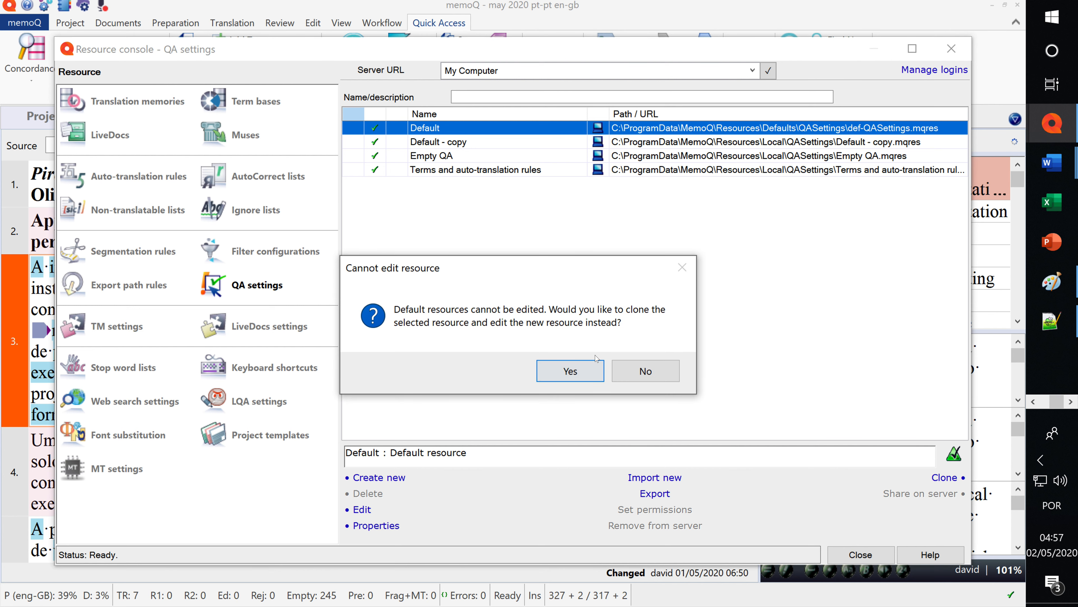
click(629, 371)
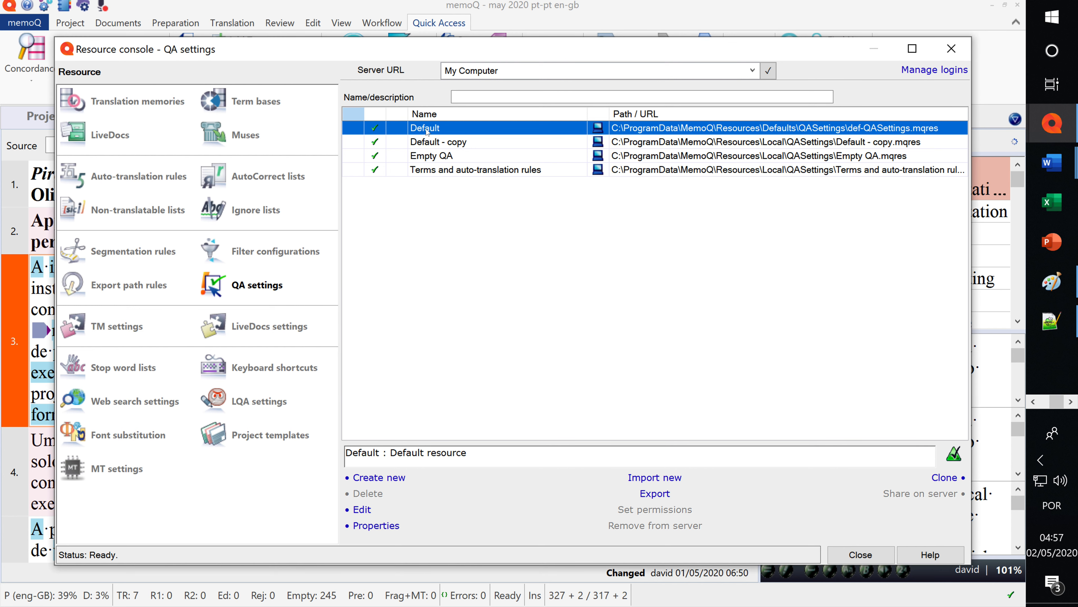
click(442, 144)
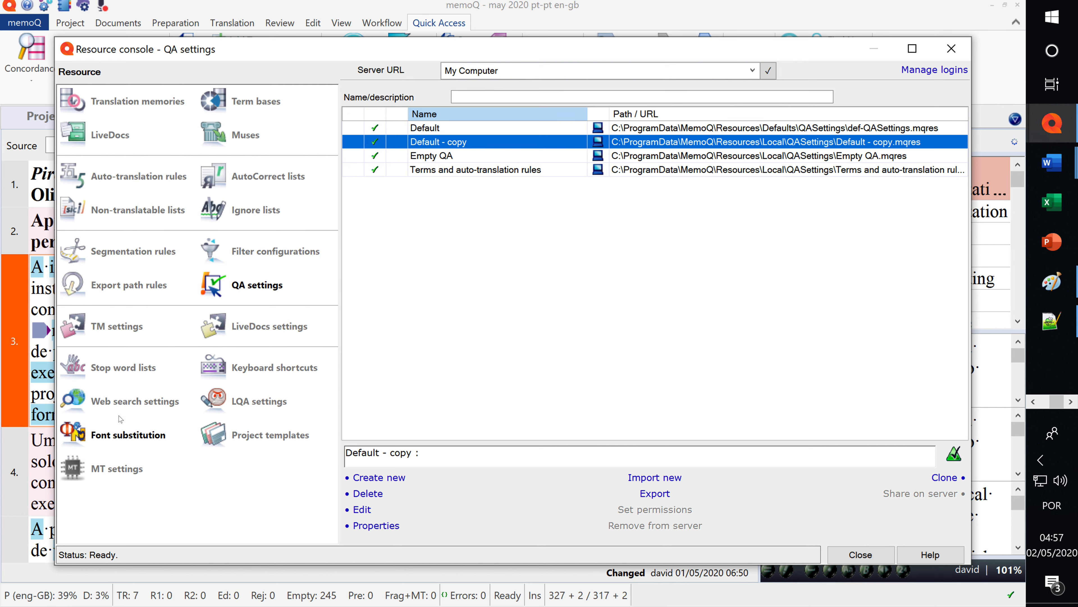
Inspect the properties of the Example DE-PT search web search resource and close them without changes
click(121, 401)
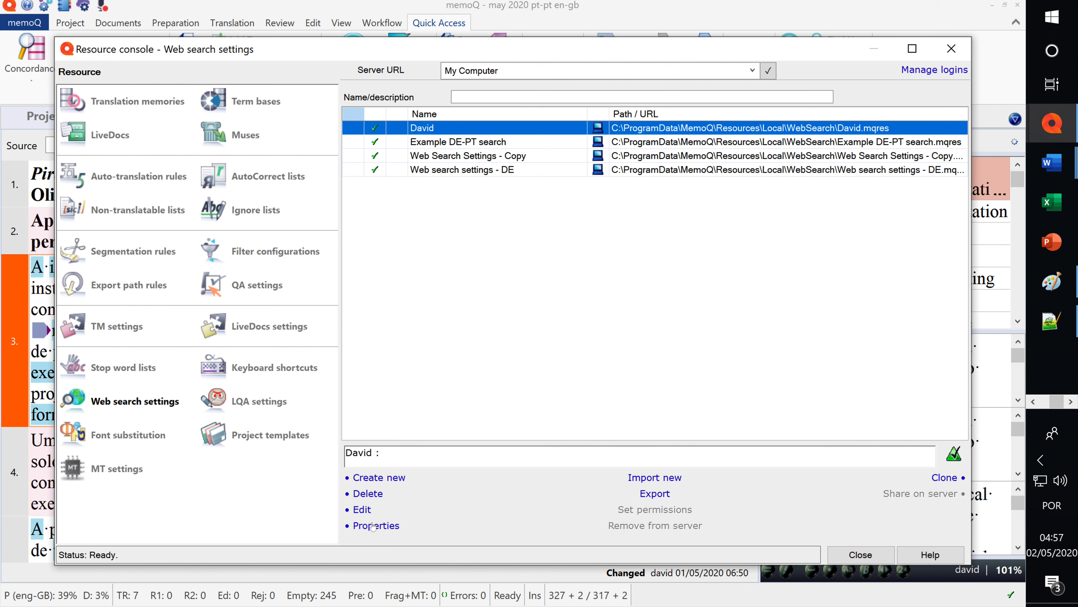
click(507, 143)
click(365, 526)
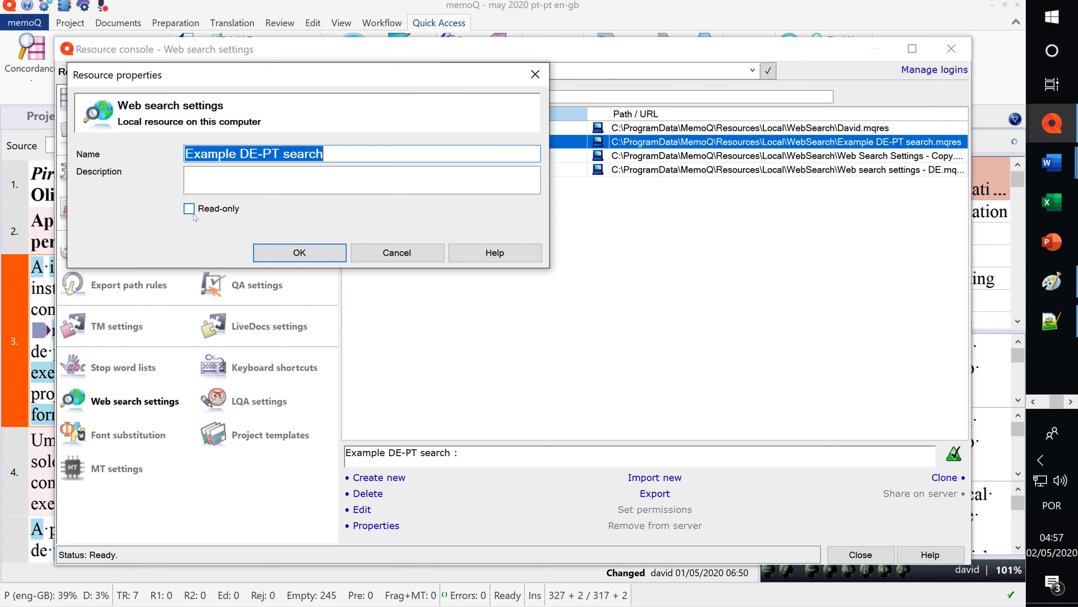
click(535, 74)
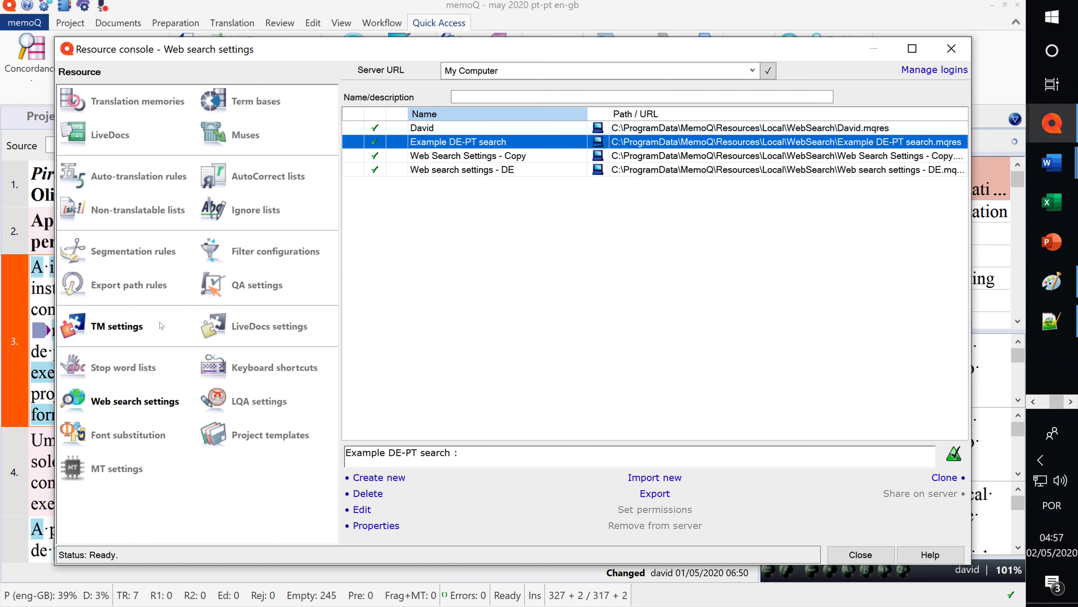
Export the Web Search Settings - Copy resource as Web Search Settings - Copy.mqres to the lessons 20 and 21 folder
click(408, 127)
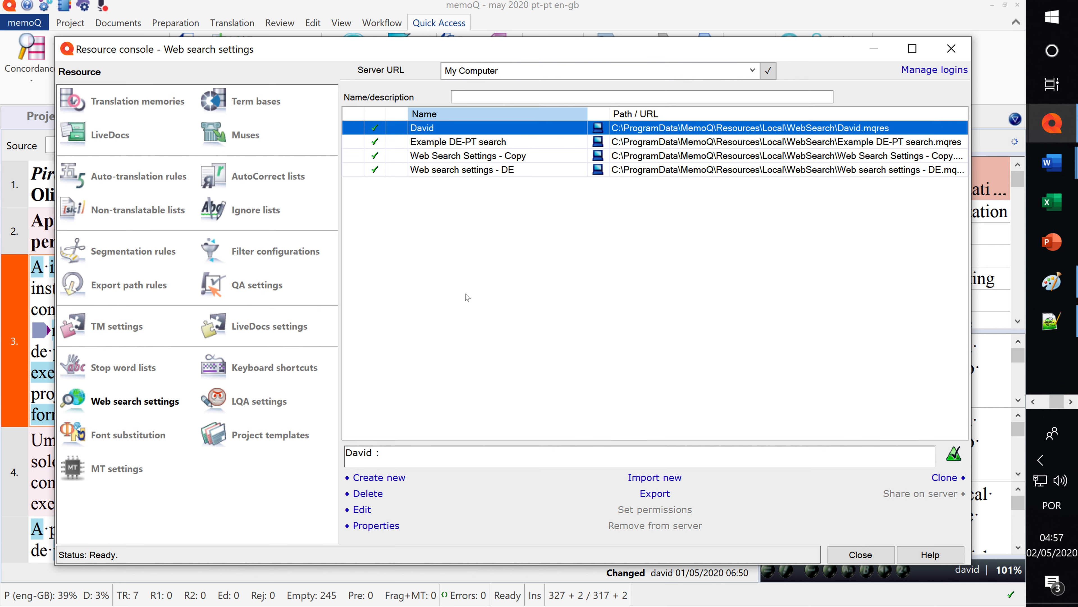
click(505, 156)
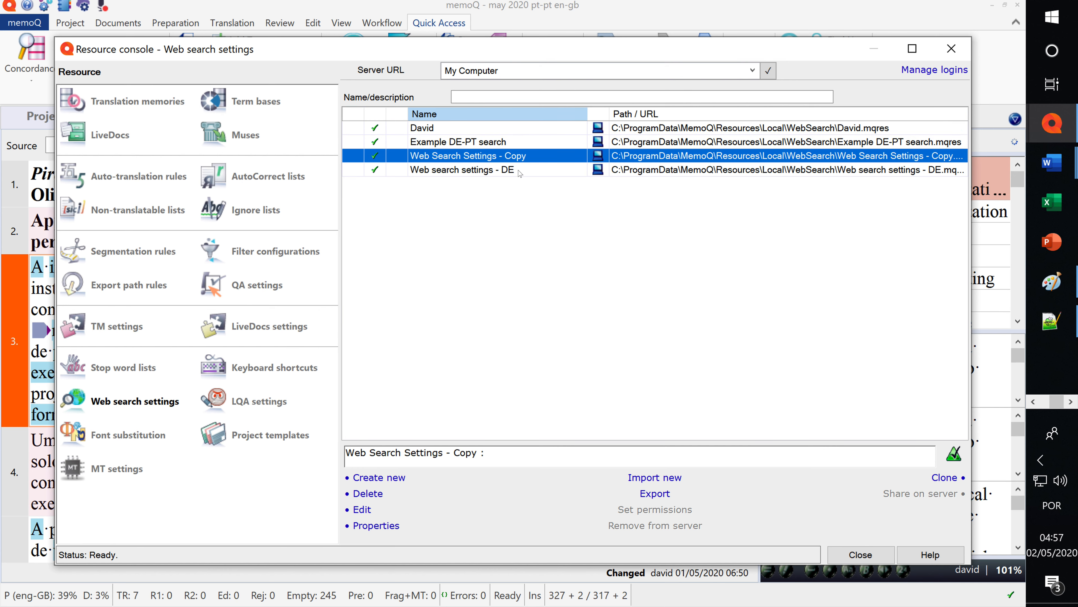
click(658, 493)
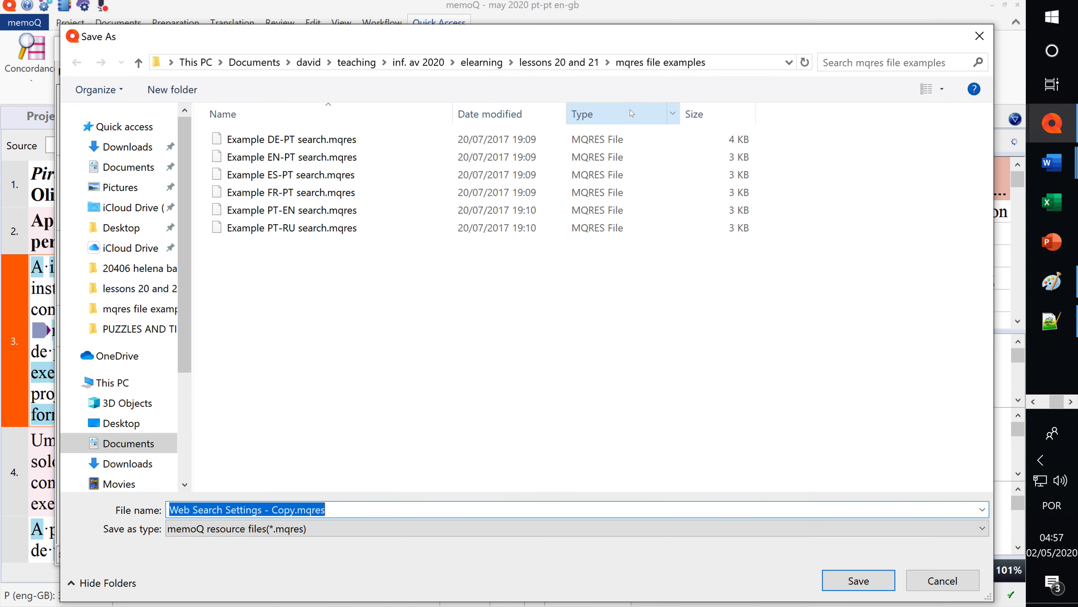
click(559, 62)
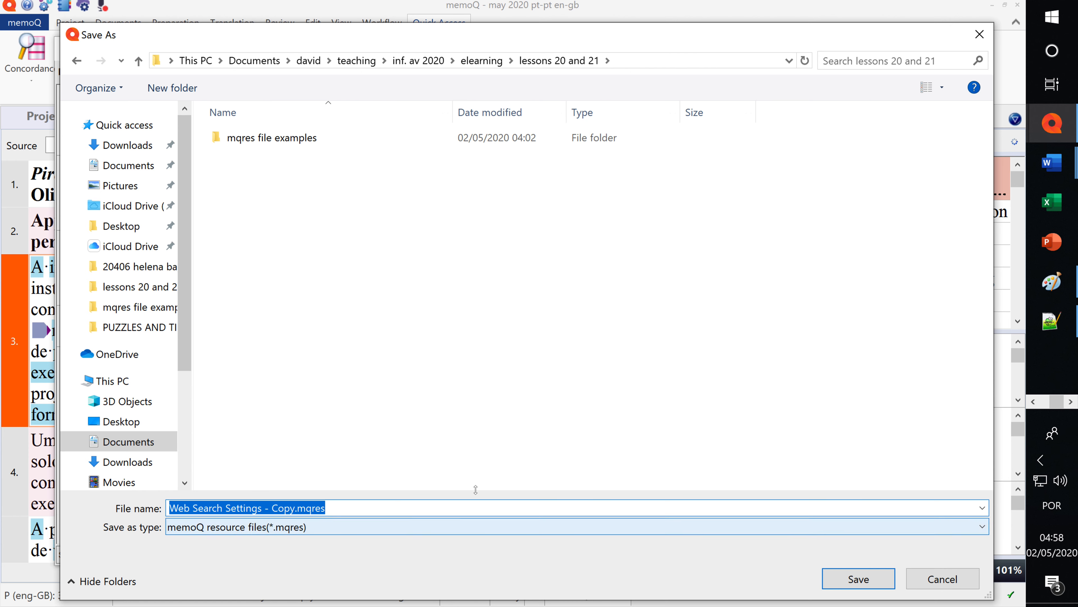
click(857, 585)
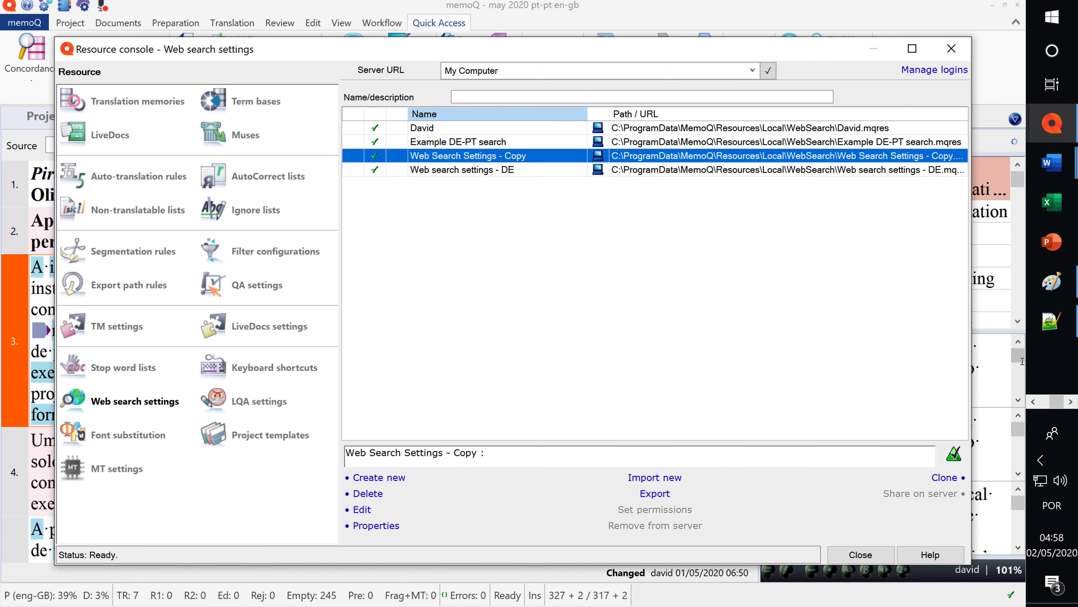
Switch to Notepad++ and open Web Search Settings - Copy.mqres from the lessons 20 and 21 folder
click(1050, 322)
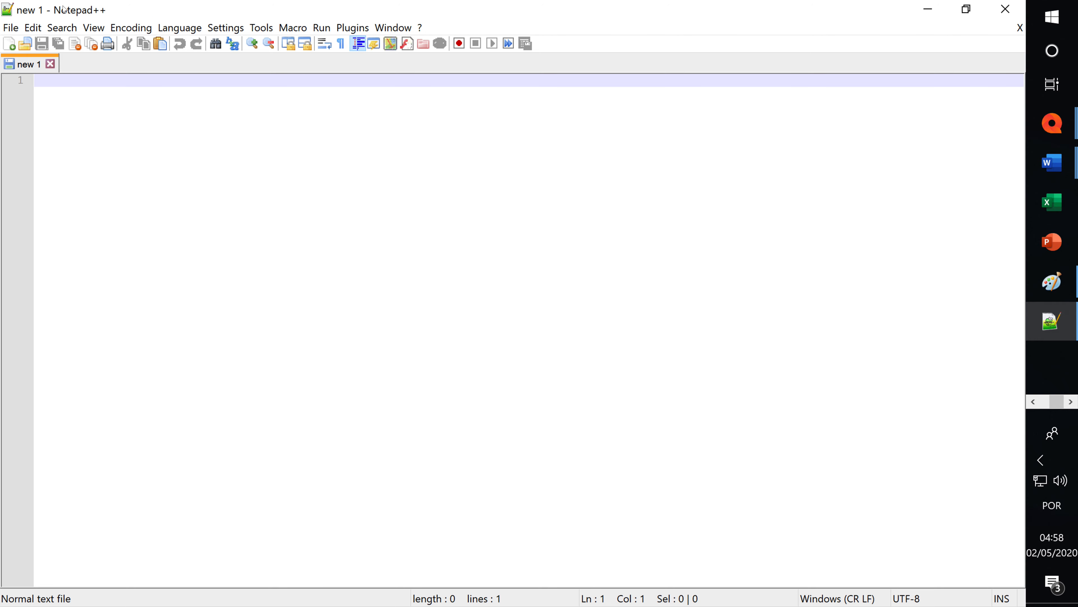
click(8, 33)
click(35, 62)
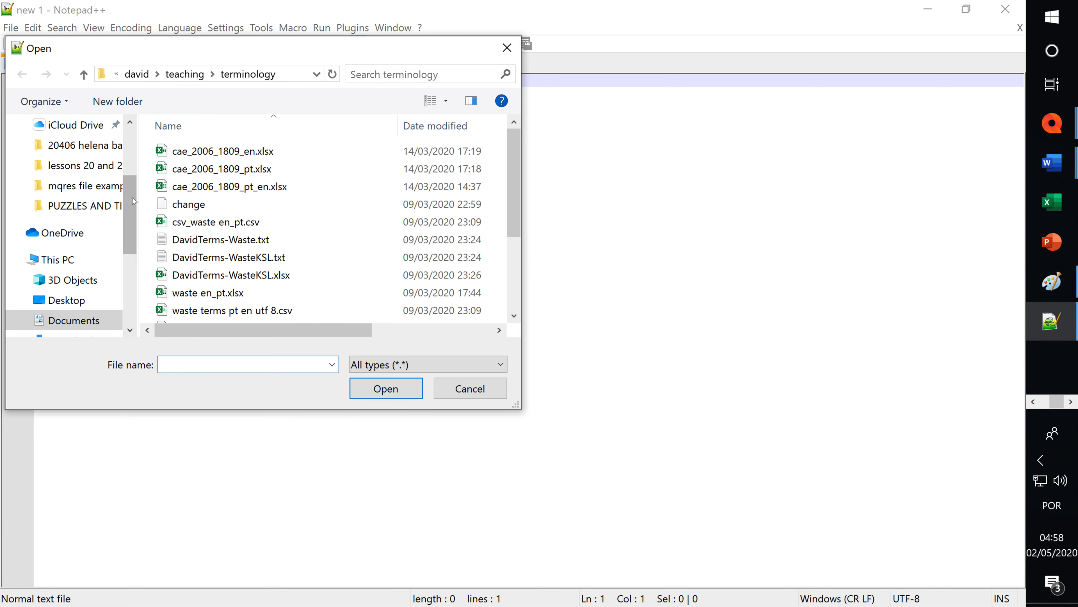
click(97, 173)
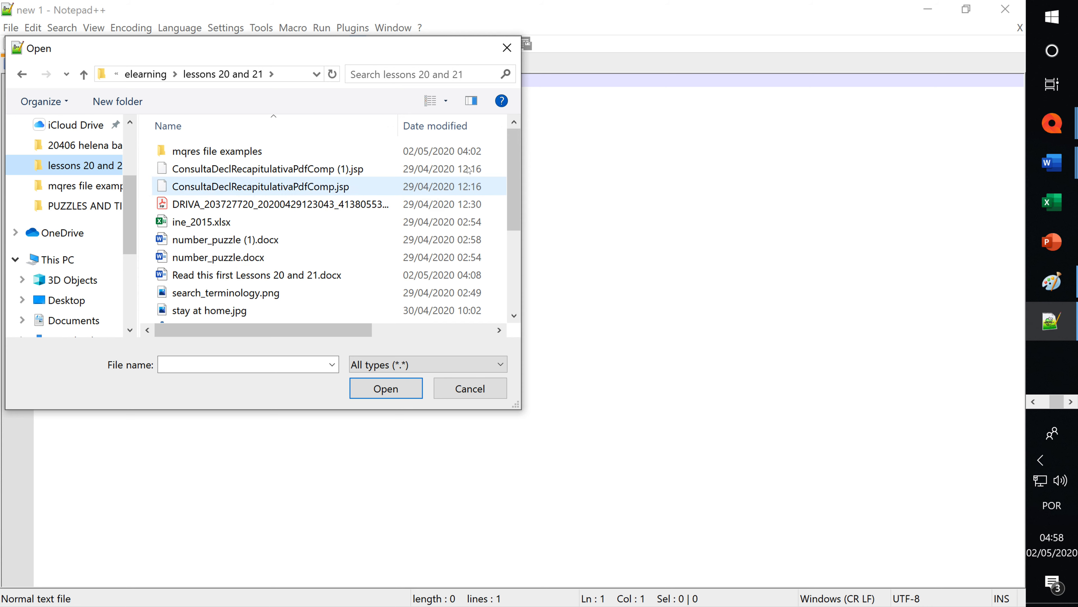
drag(511, 202, 513, 277)
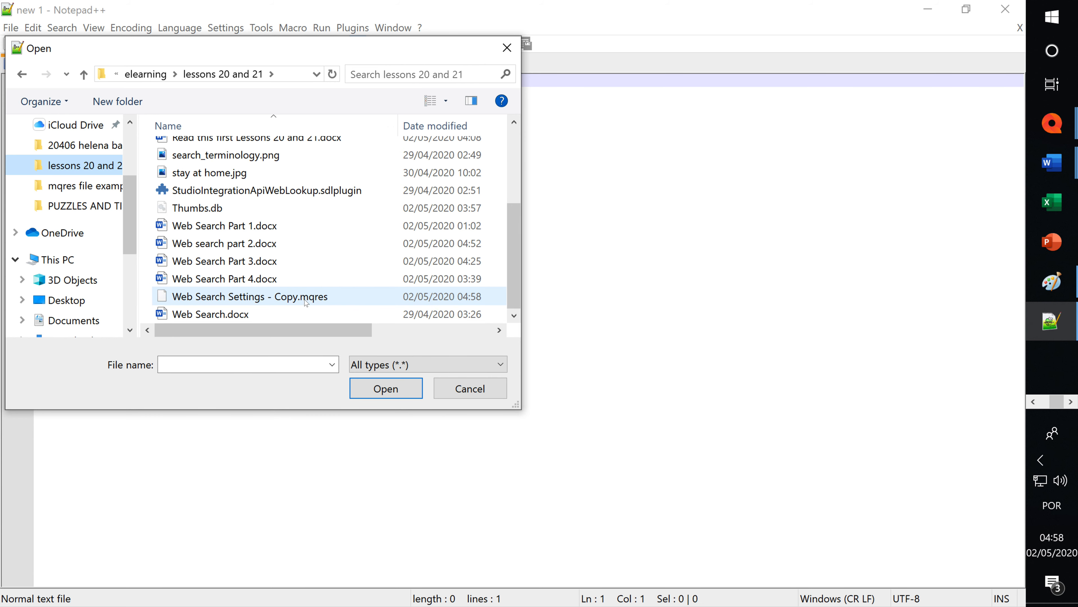
double_click(268, 300)
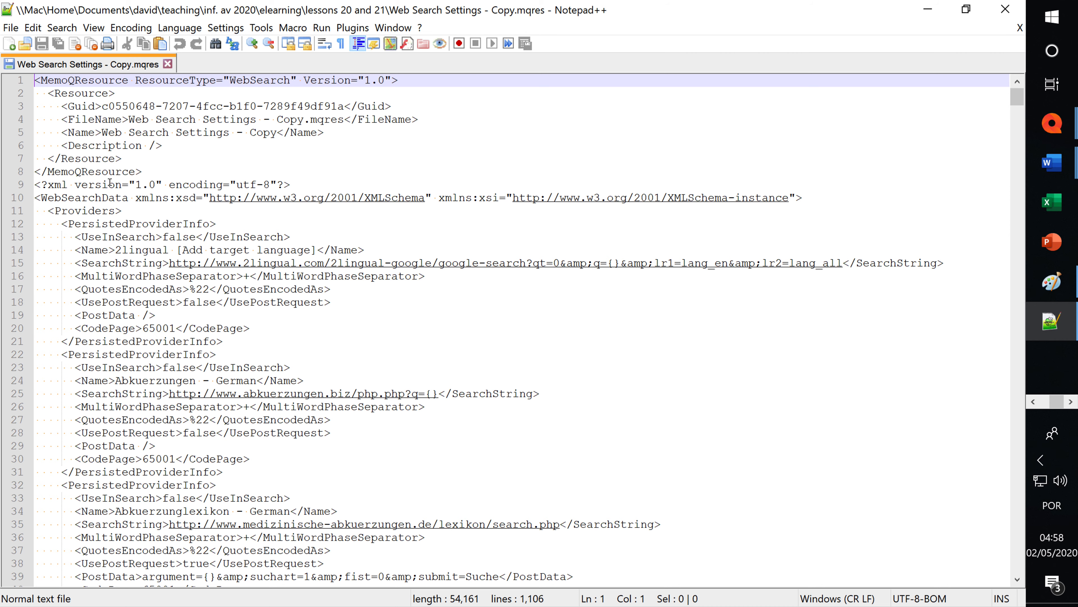
Examine the exported file's XML, highlighting the encoding declaration and the 2lingual and Abkuerzungen - German search provider entries
scroll(241, 132, down, 20)
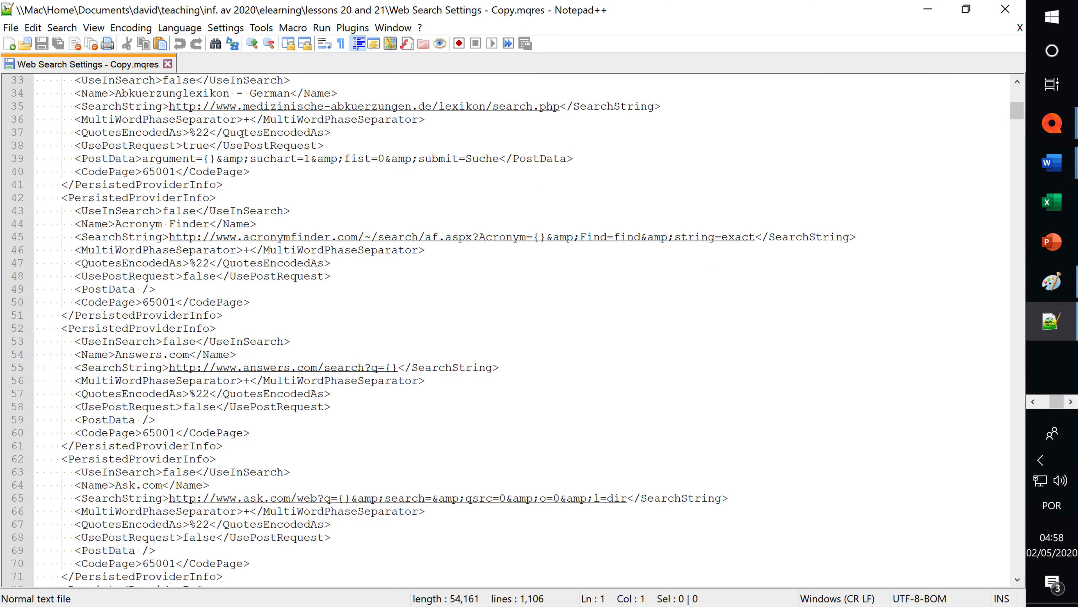
scroll(270, 186, down, 20)
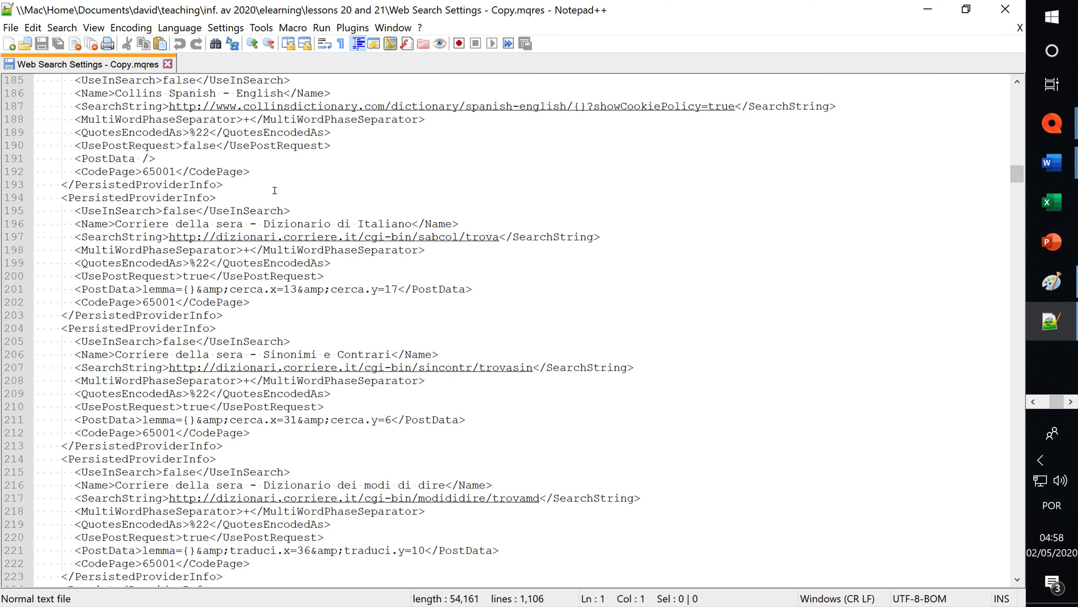
scroll(272, 186, up, 18)
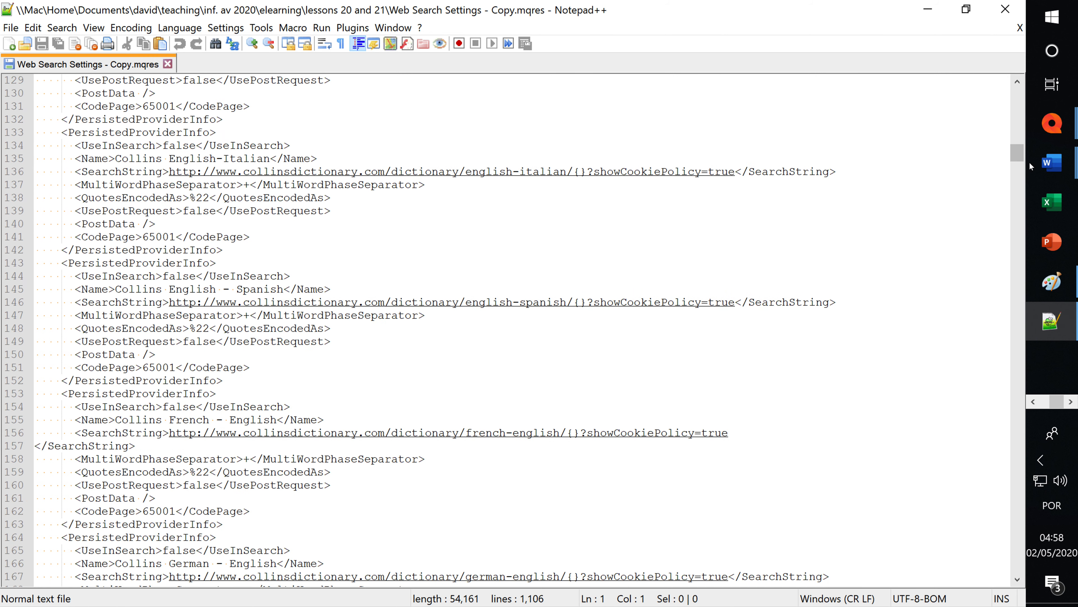
drag(1018, 153, 1023, 78)
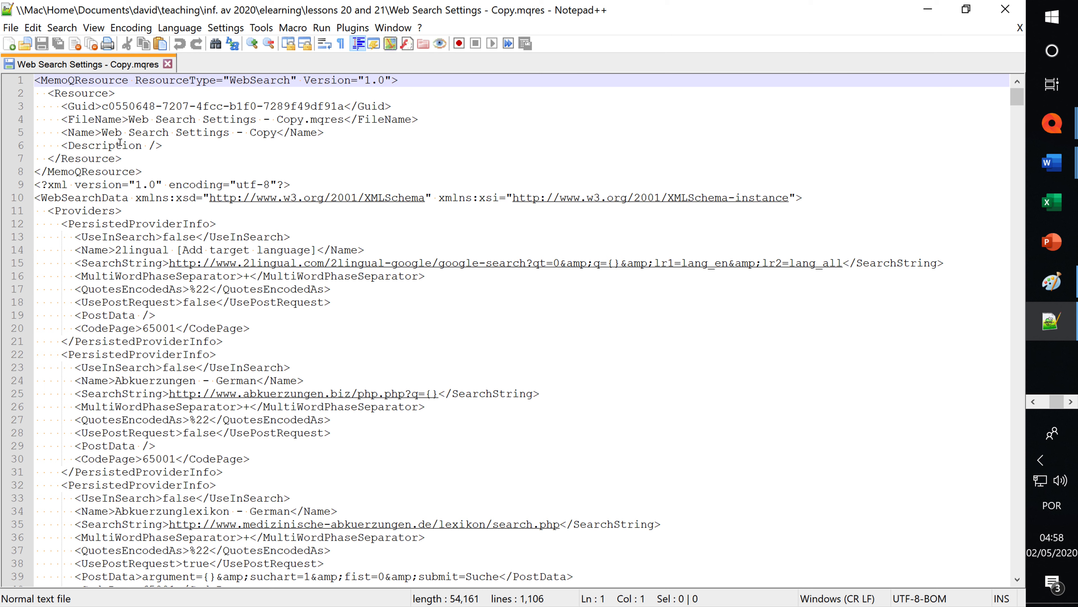
drag(48, 185, 285, 184)
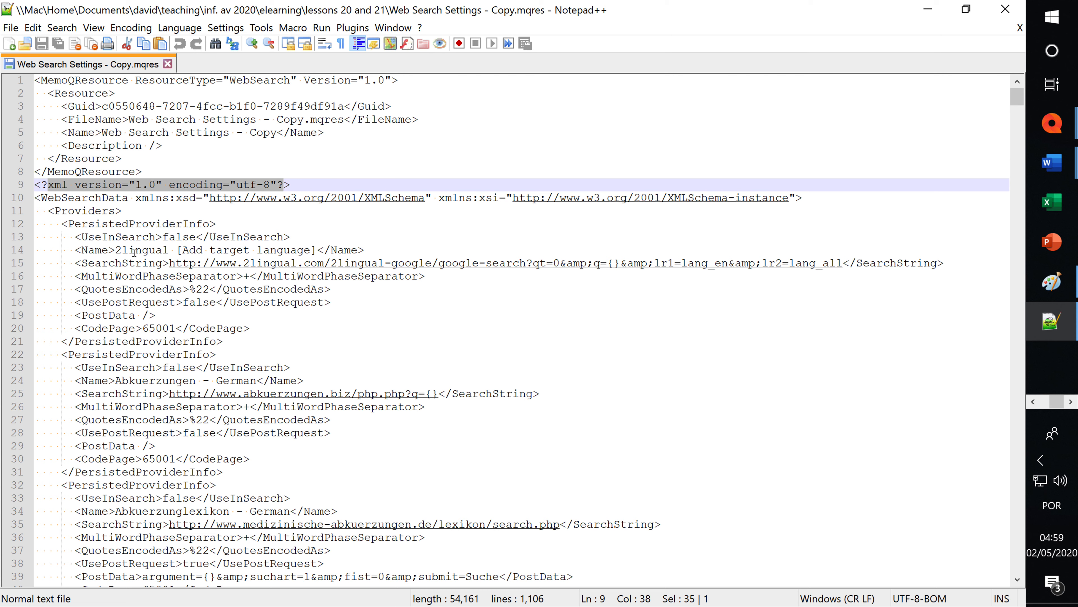
drag(115, 250, 170, 249)
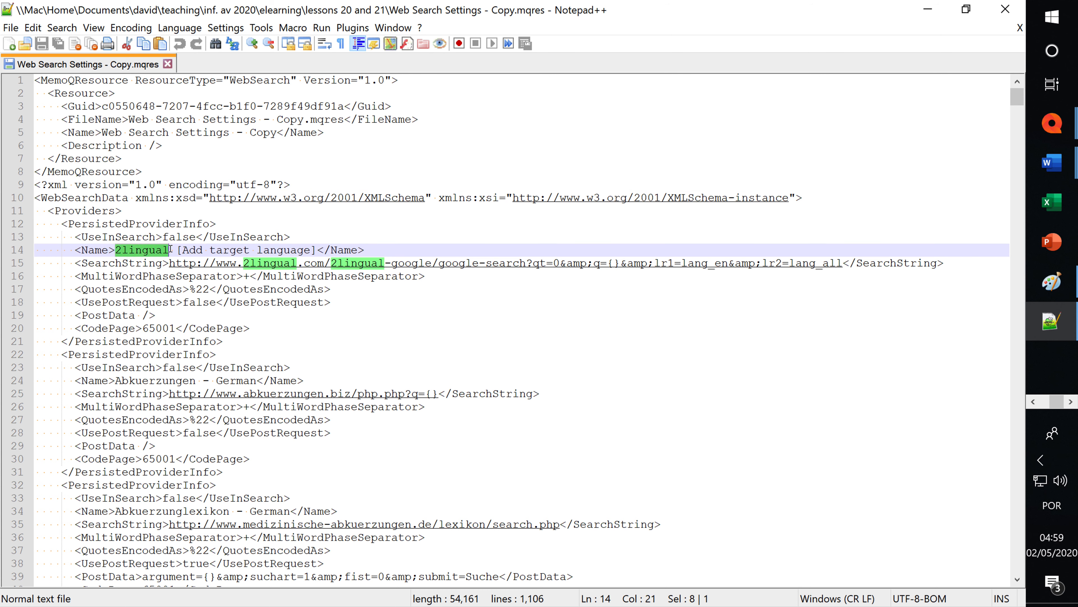
click(383, 306)
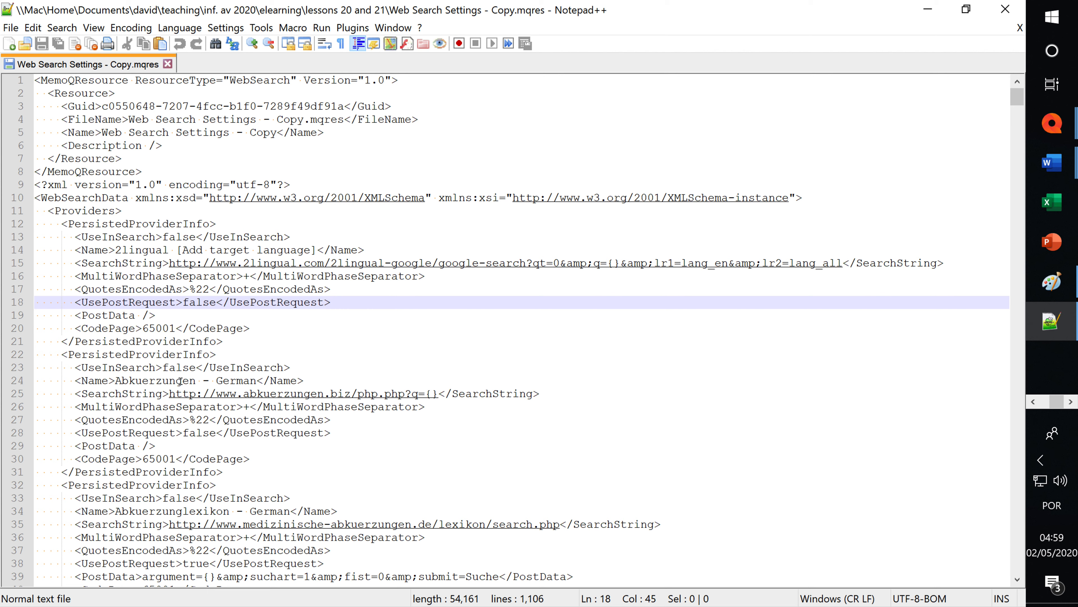
drag(111, 381, 287, 389)
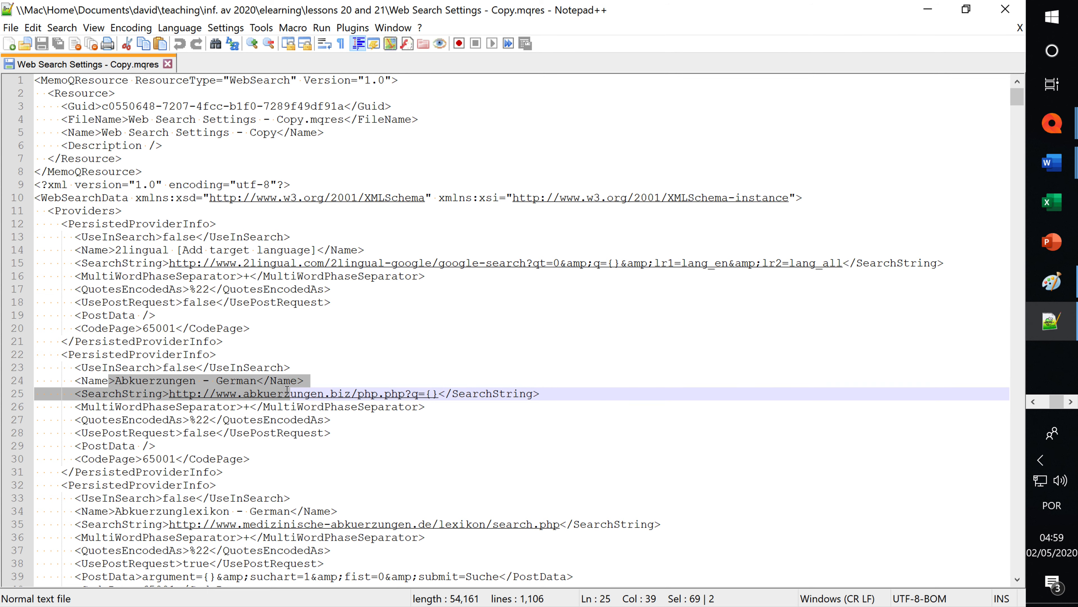
Switch to Chrome and show the already open course page with the sample mqres files
click(203, 399)
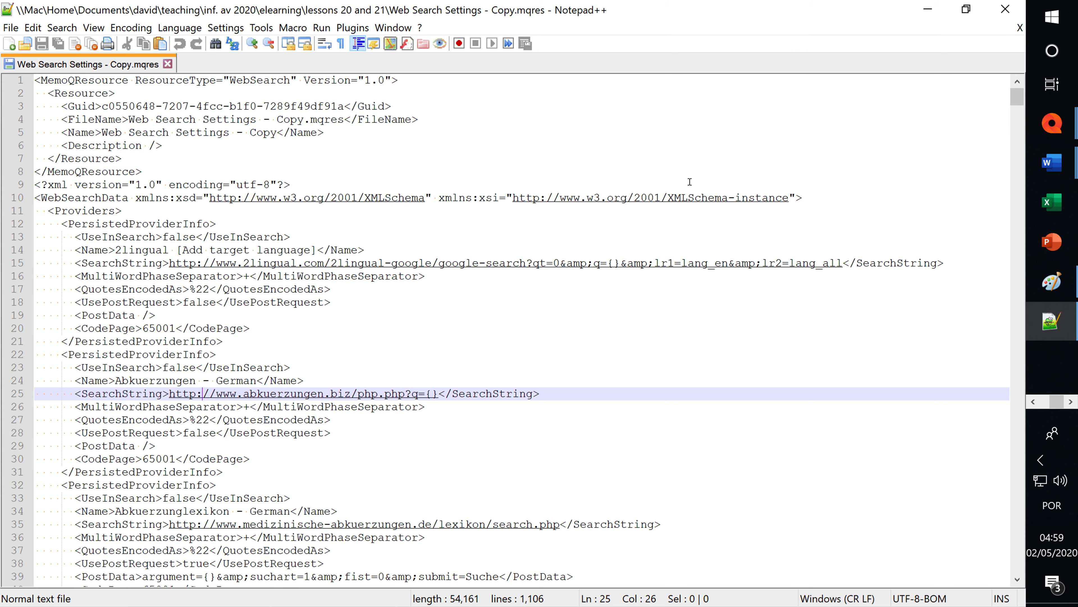
key(super+Tab)
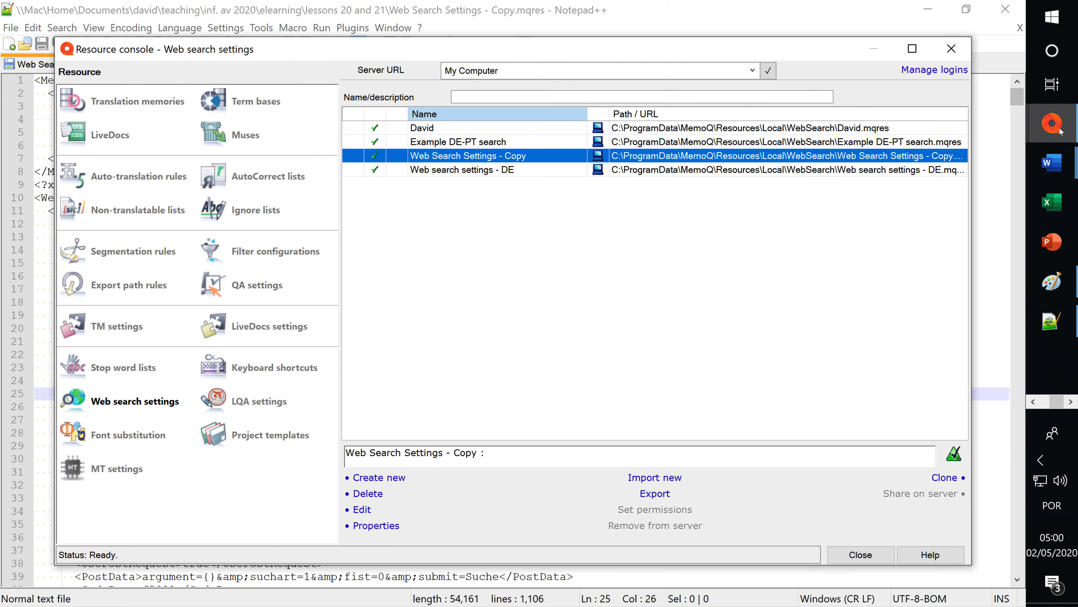
key(super+Tab)
key(super+Tab)
key(super+Tab)
key(super+Tab)
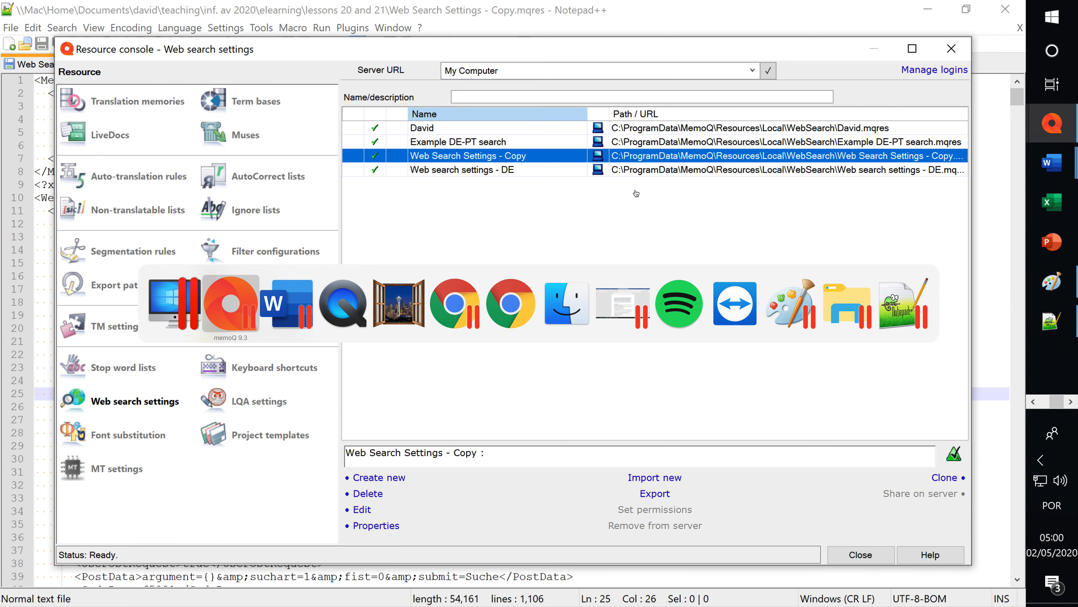
key(super+Tab)
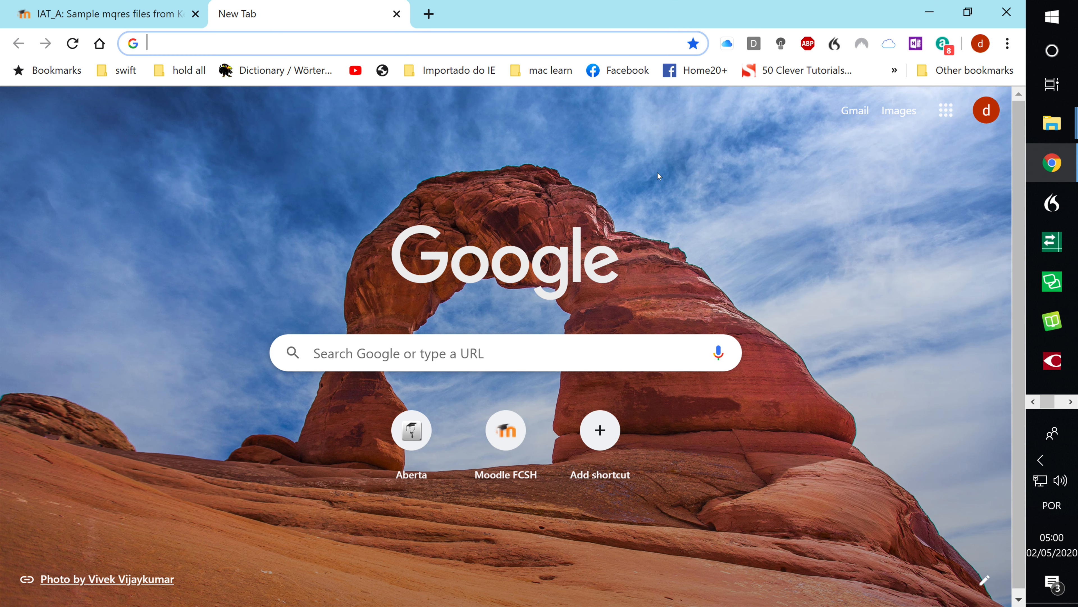
click(162, 14)
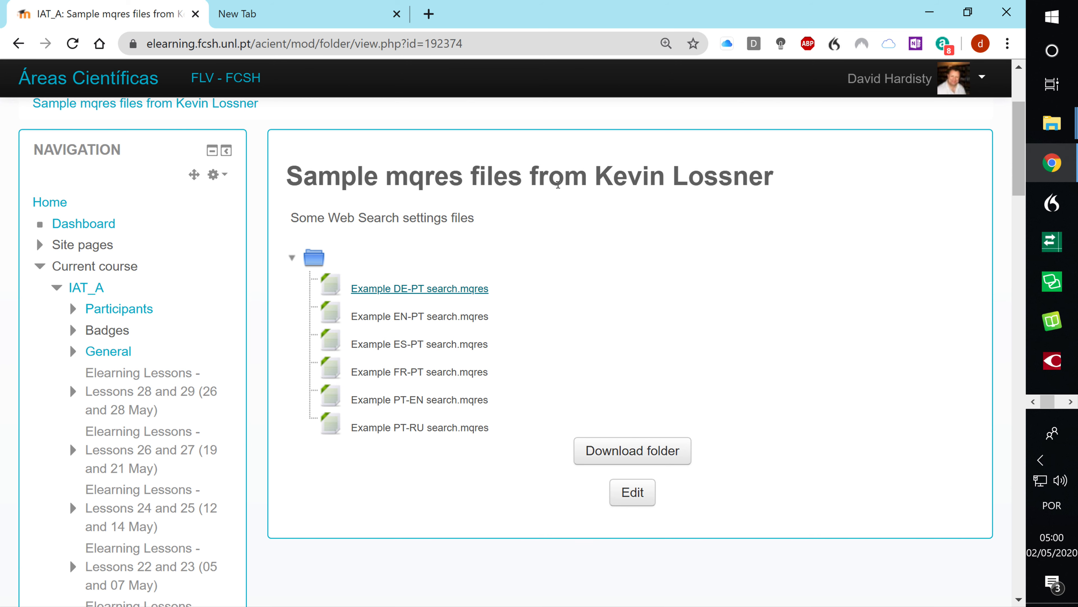
Go to the IAT_A course page, find the Lessons 20 and 21 section and open its Sample mqres files folder
scroll(365, 200, up, 4)
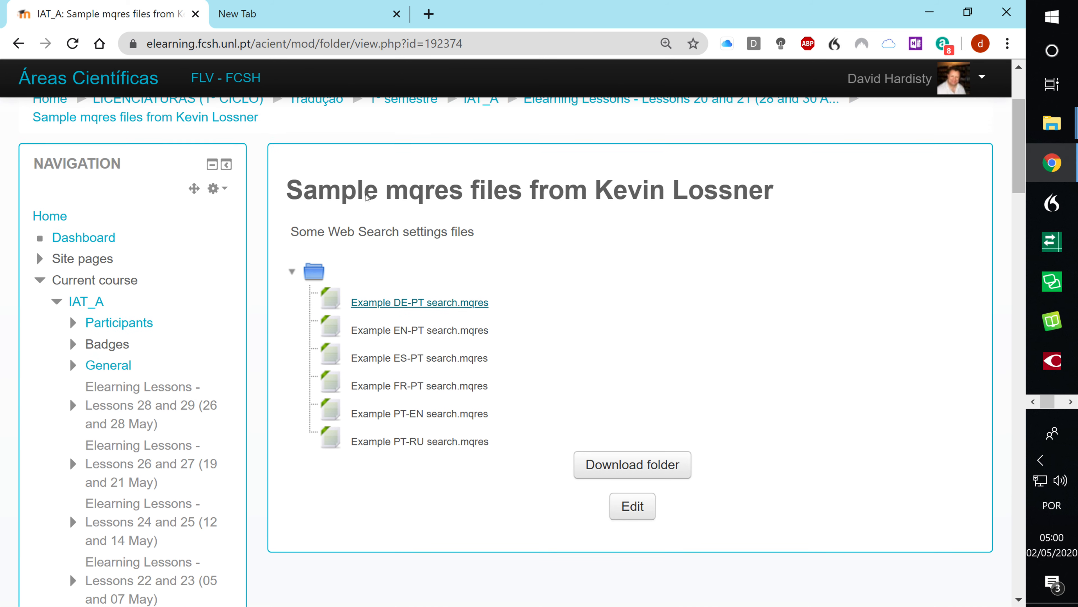
click(491, 249)
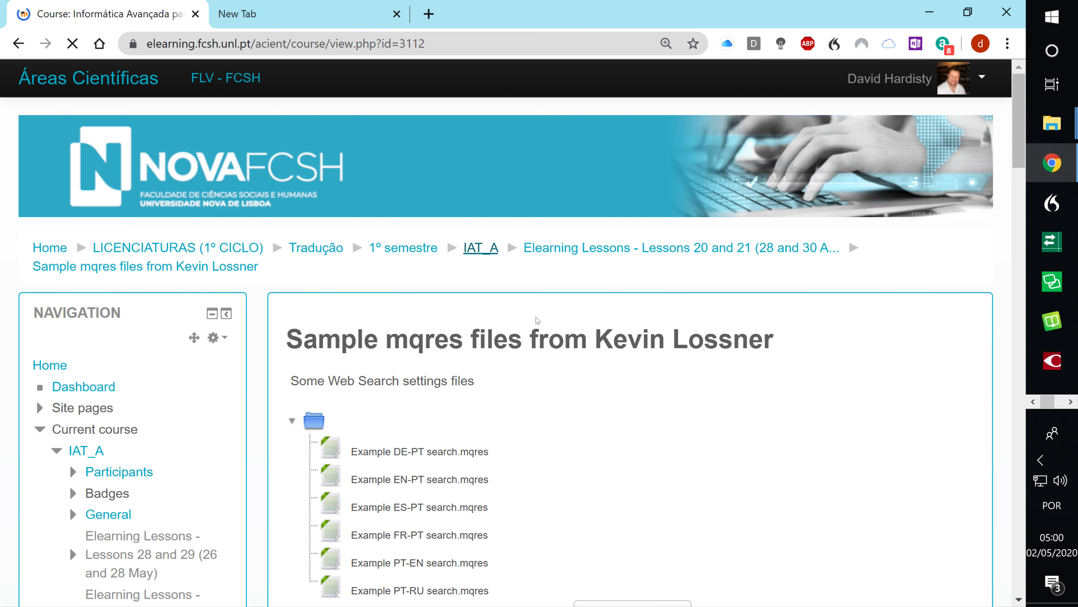
scroll(532, 319, down, 10)
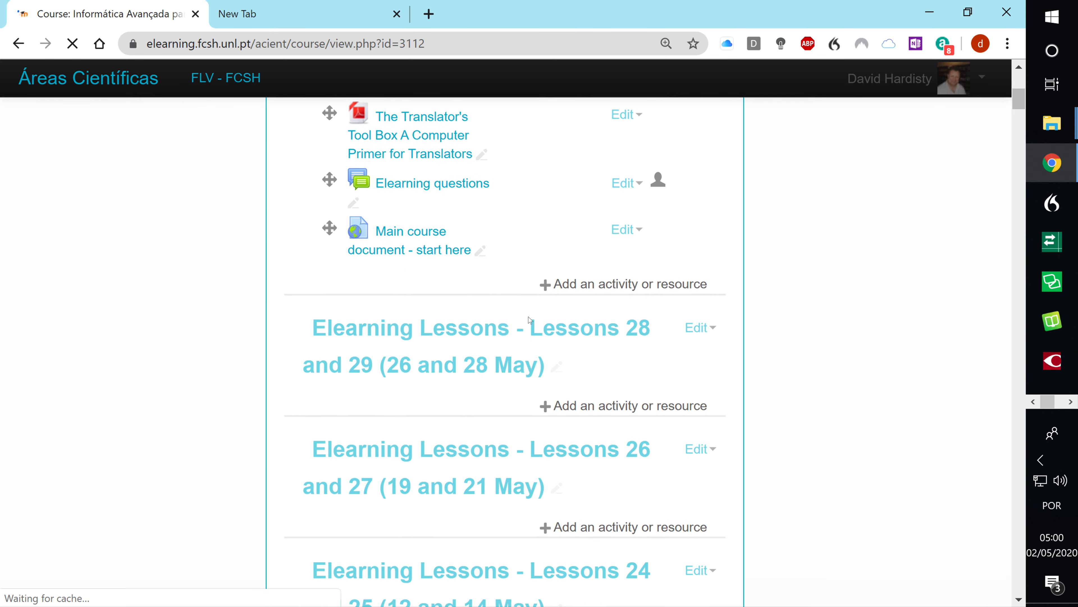
scroll(617, 243, up, 4)
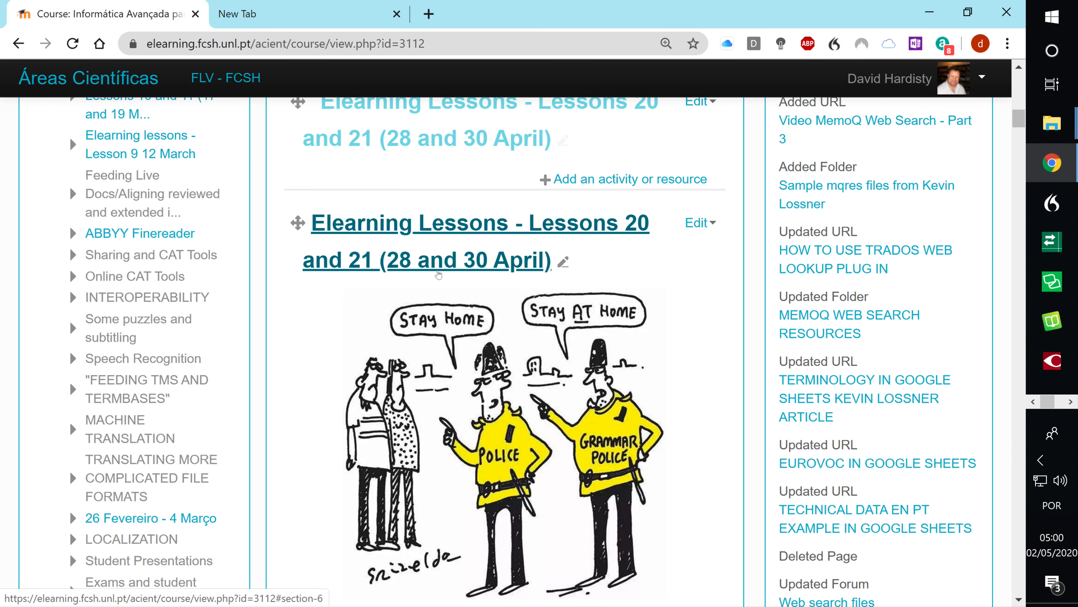
scroll(438, 274, down, 2)
scroll(438, 274, down, 9)
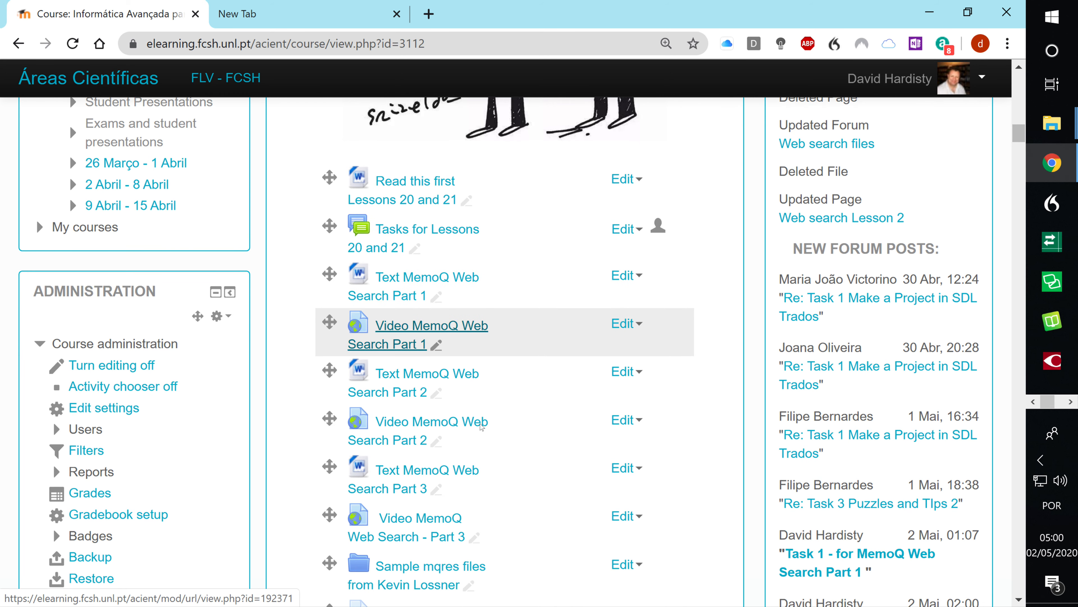
click(432, 569)
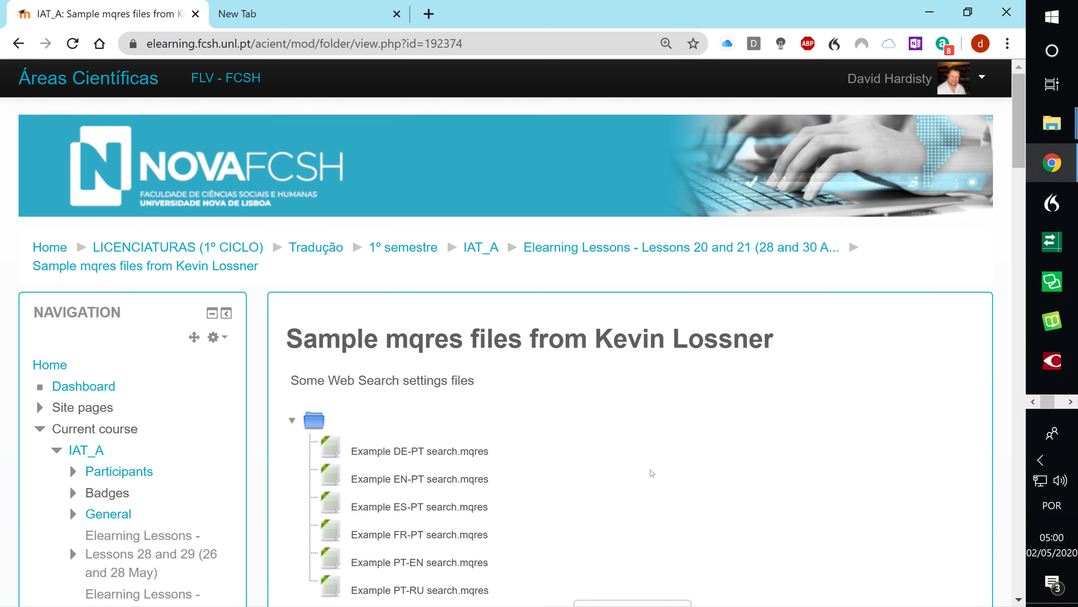
Download Example DE-PT search.mqres from the sample files into the lessons 20 and 21 folder
scroll(653, 473, down, 3)
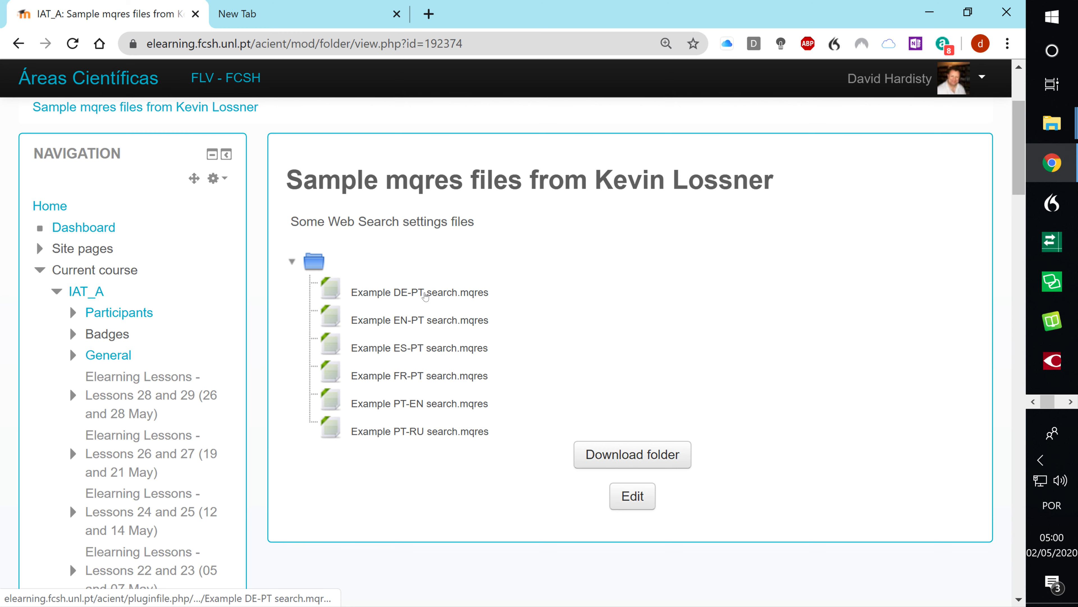
click(426, 296)
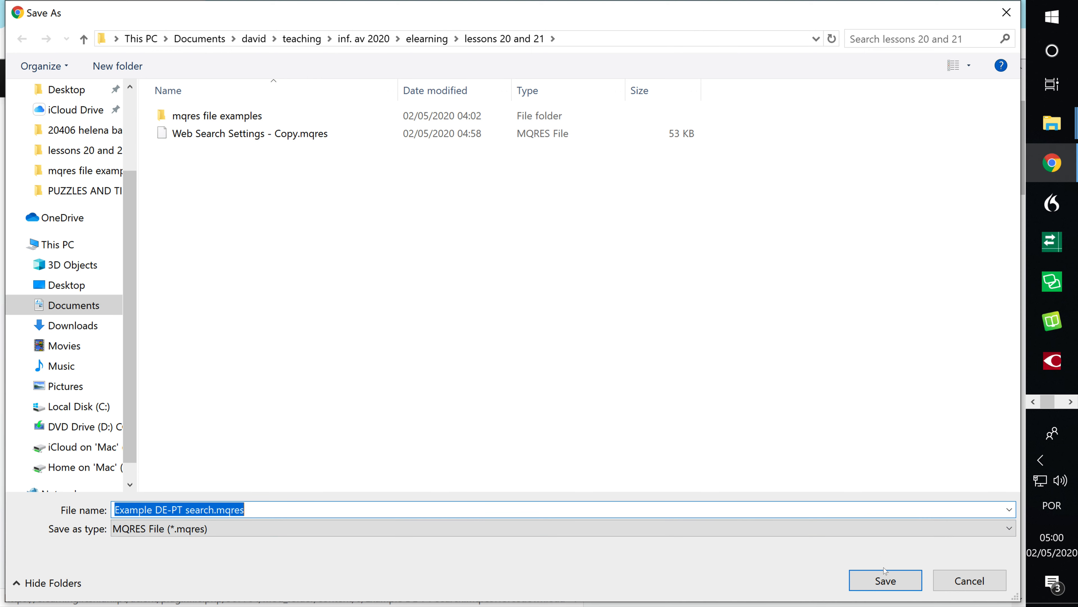
click(885, 580)
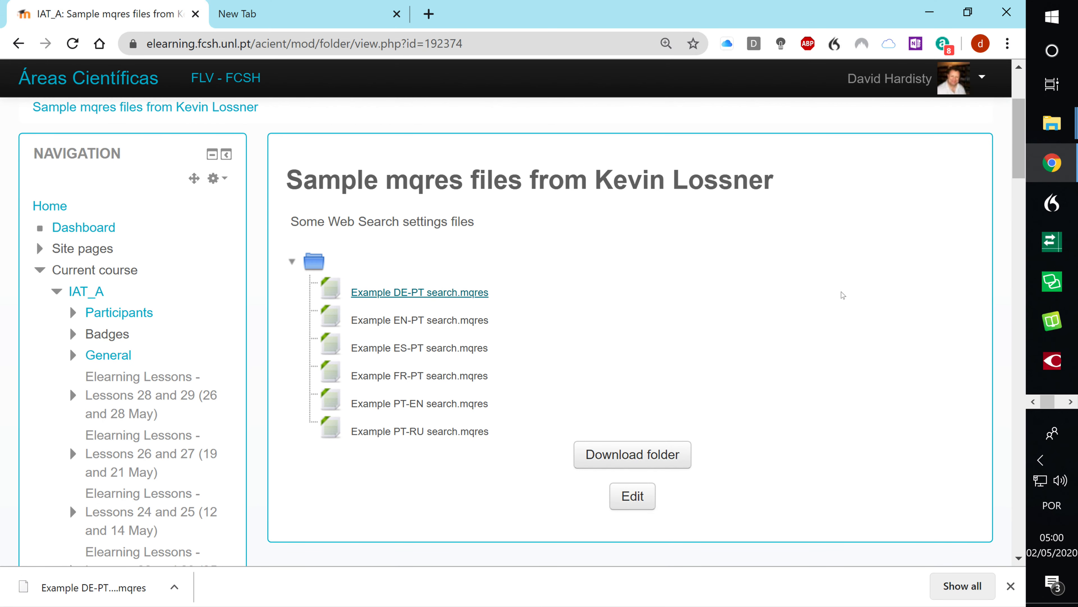
Switch to memoQ and start importing Example DE-PT search.mqres from the lessons 20 and 21 folder as a new web search resource
key(alt+Tab)
key(Tab)
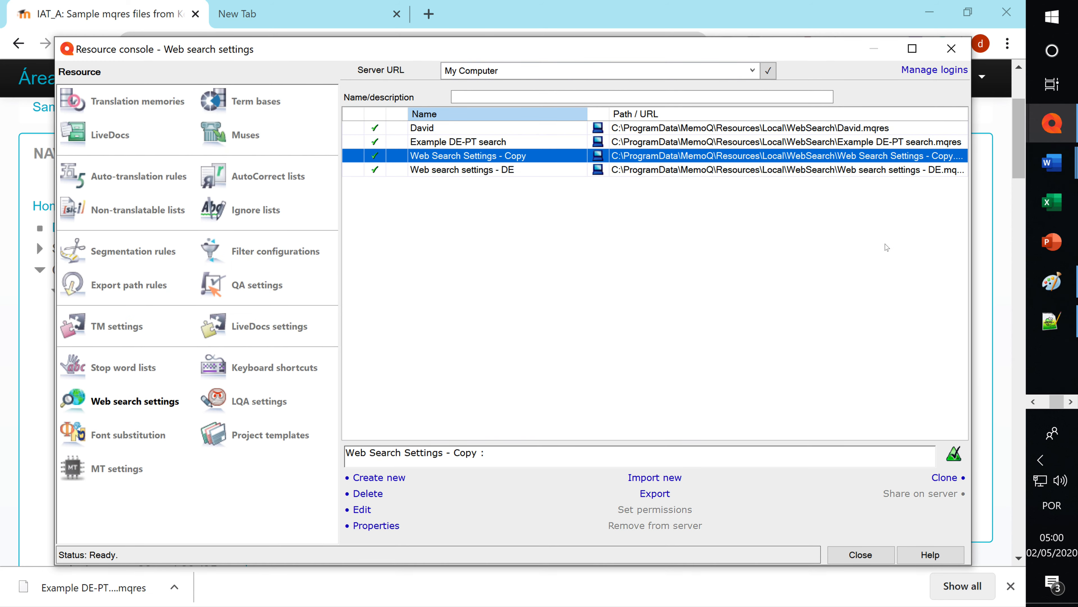
click(648, 477)
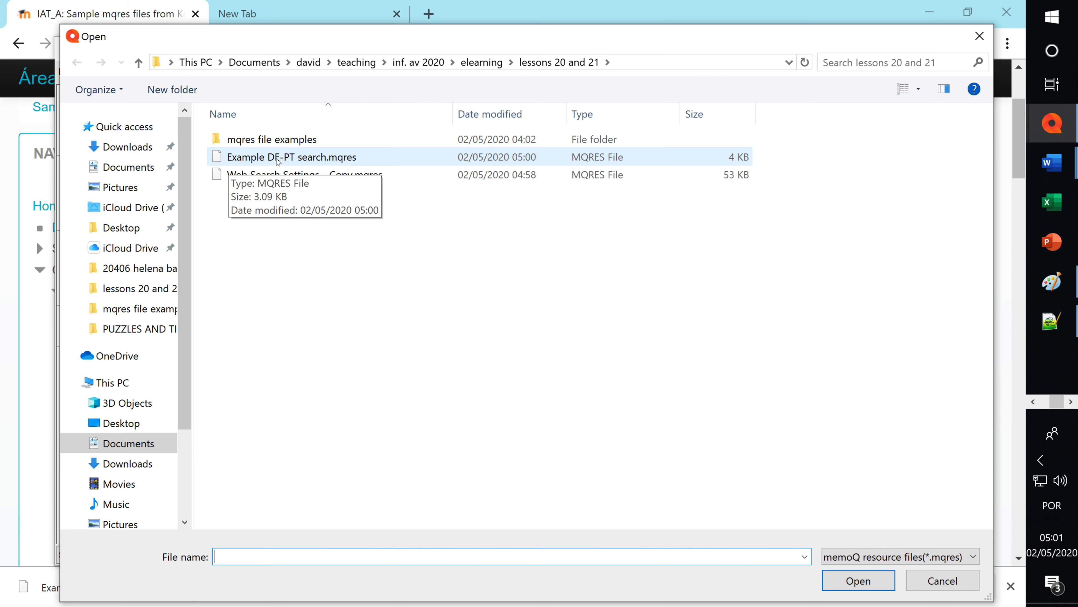
click(320, 158)
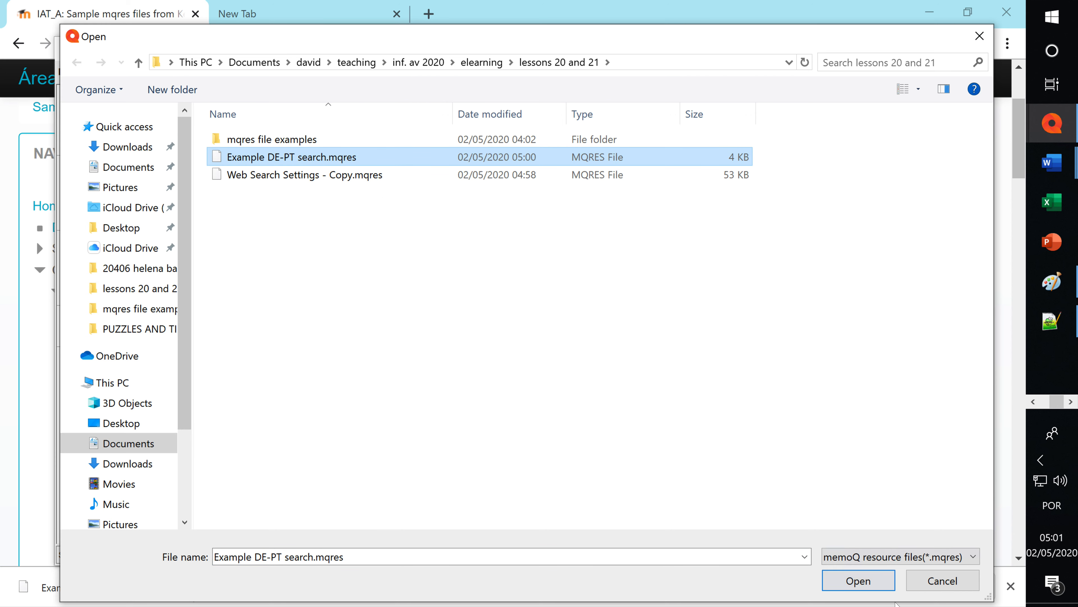
click(862, 582)
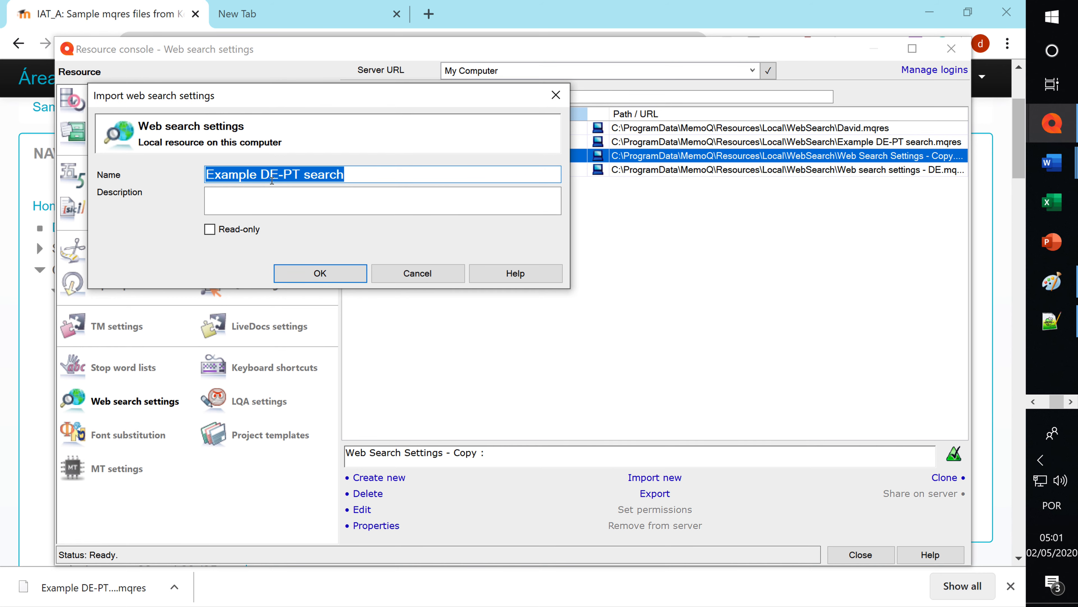
Complete the web search settings import with the resource named Example DE-PT search2
drag(418, 100, 662, 206)
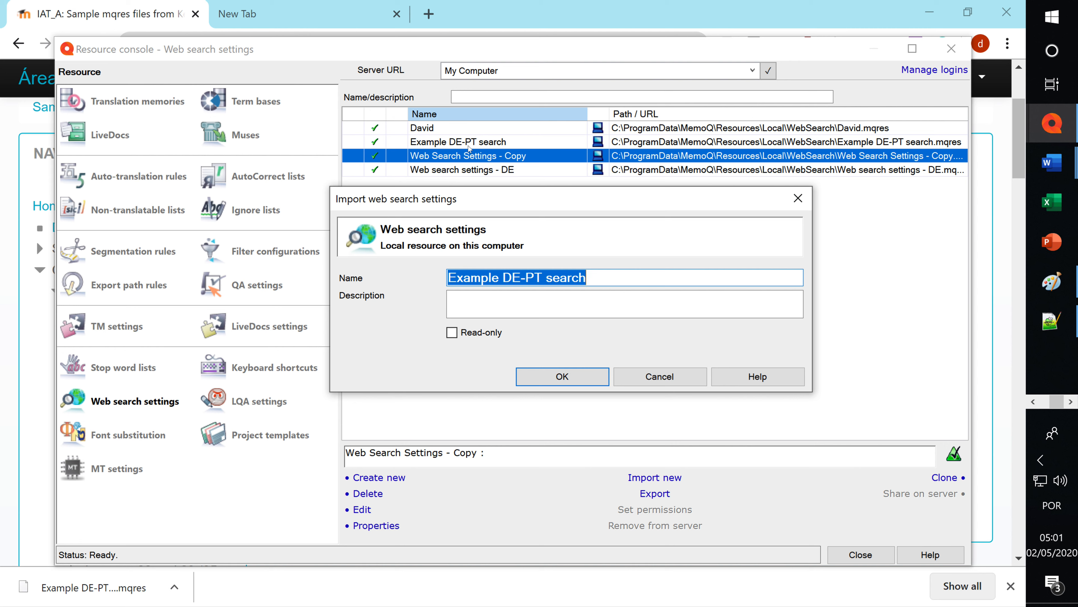
click(574, 379)
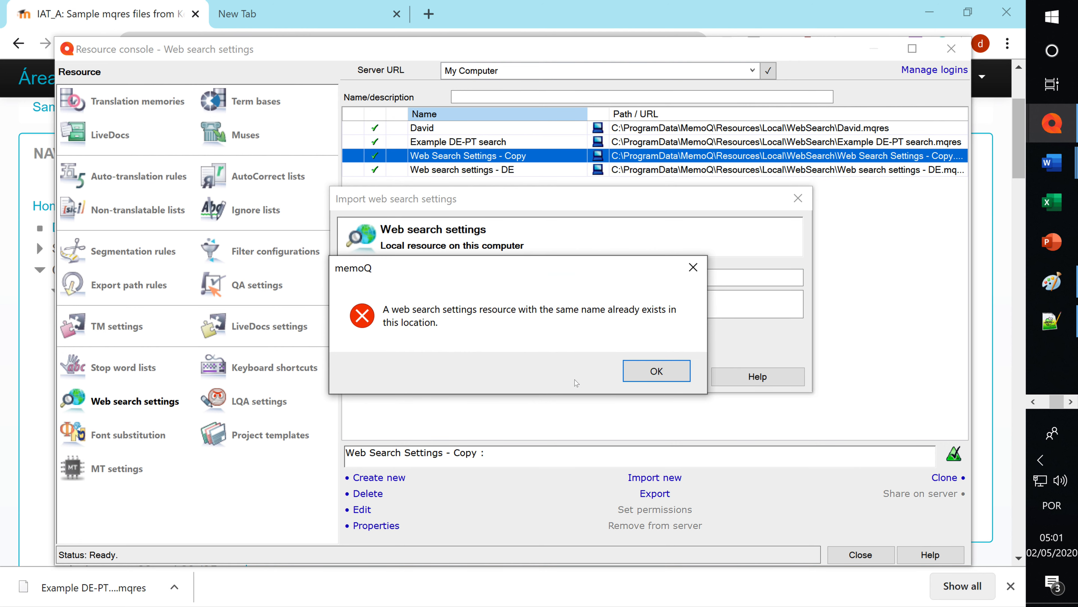
click(657, 371)
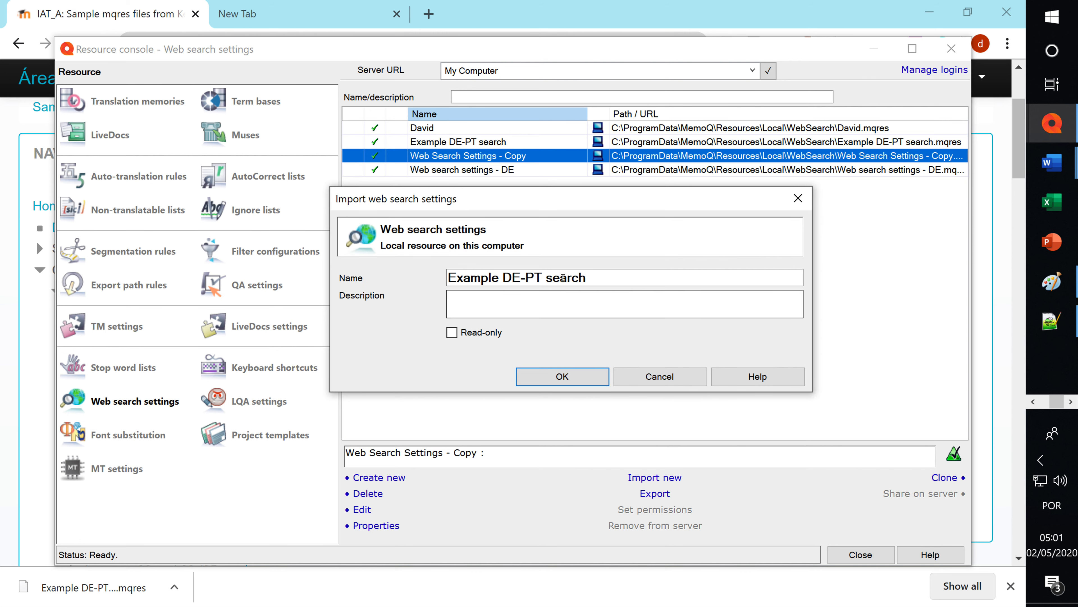
click(600, 281)
text(2)
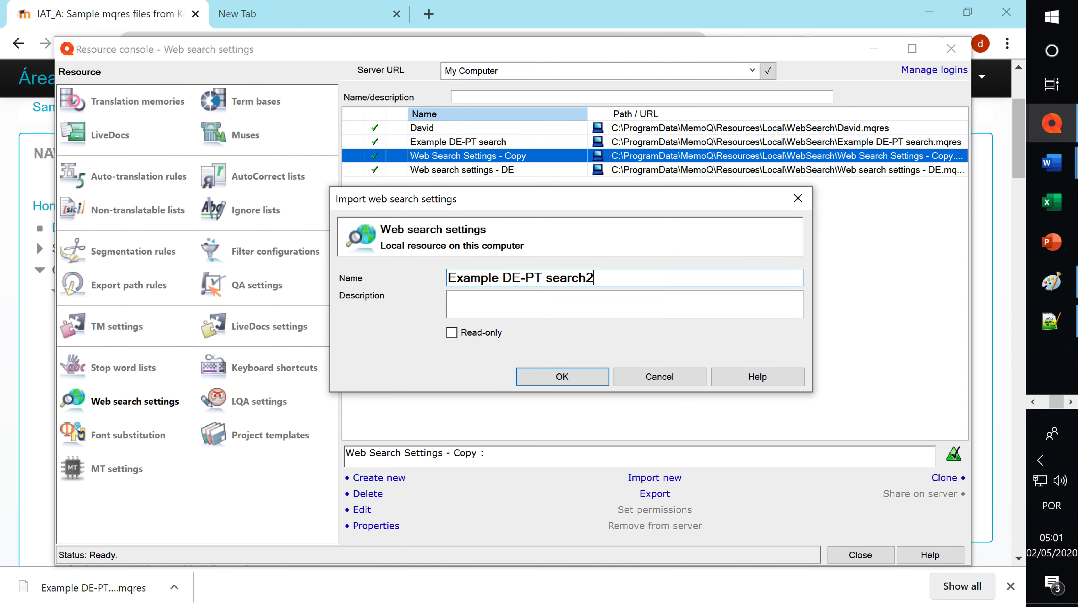
click(576, 379)
click(593, 377)
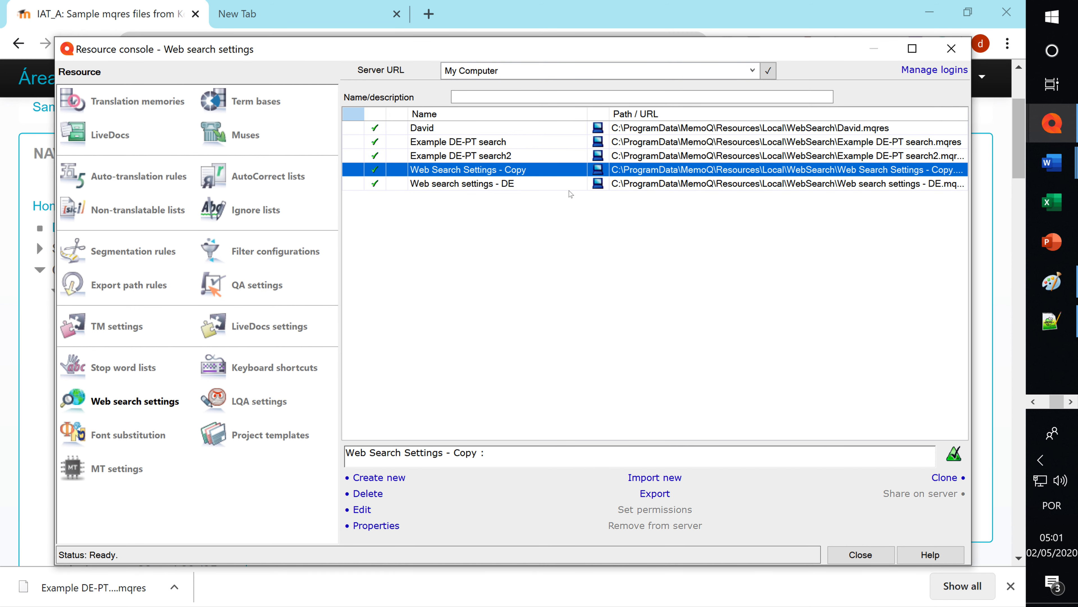
Inspect the search providers of Example DE-PT search2 and the blank form for a new provider, closing both without changes
click(506, 159)
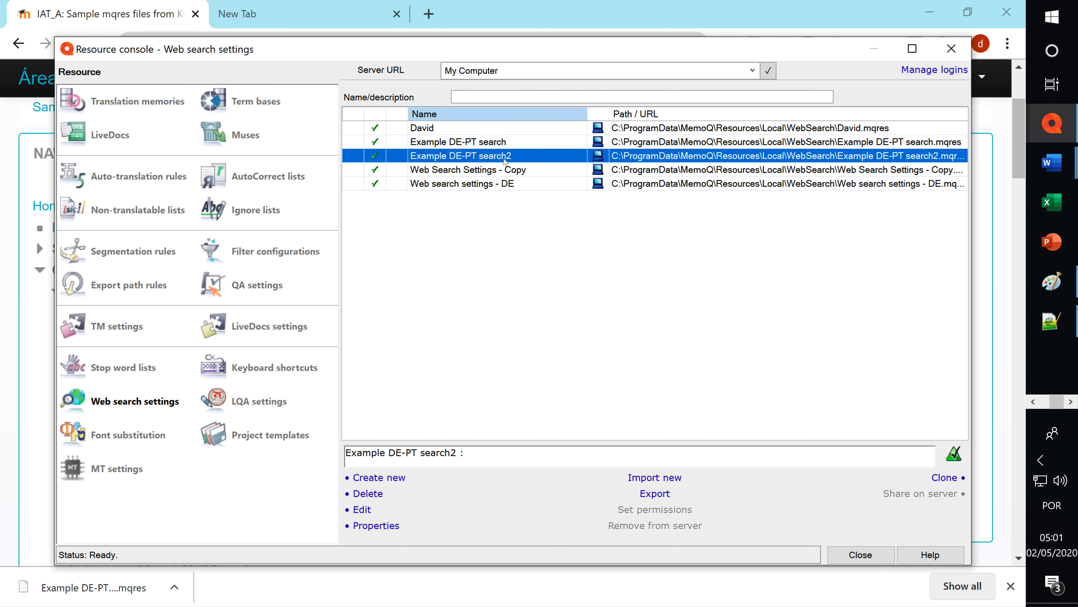
click(477, 145)
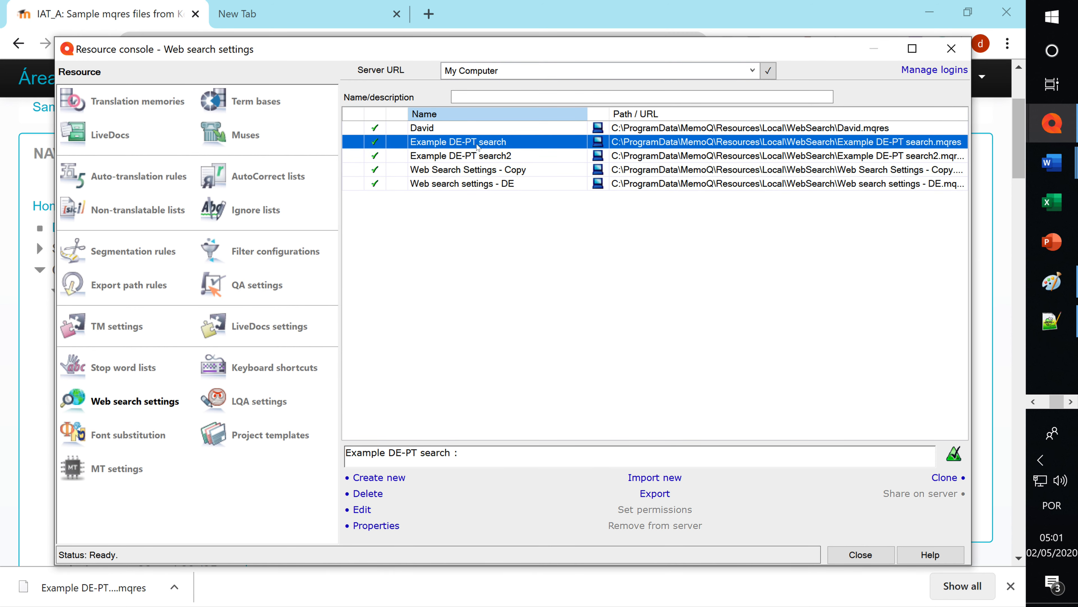
click(486, 157)
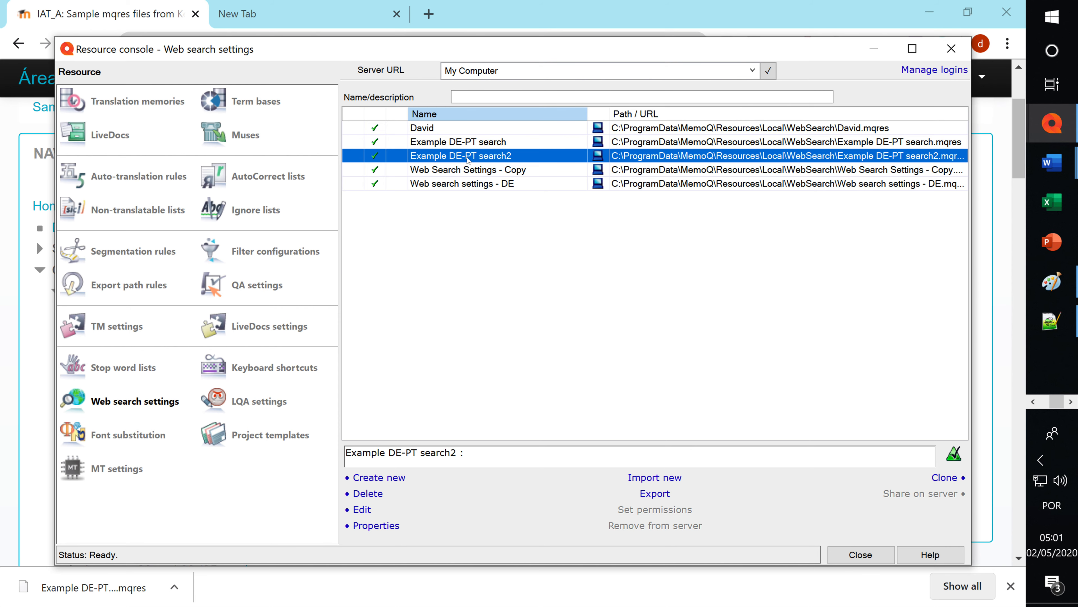
click(364, 509)
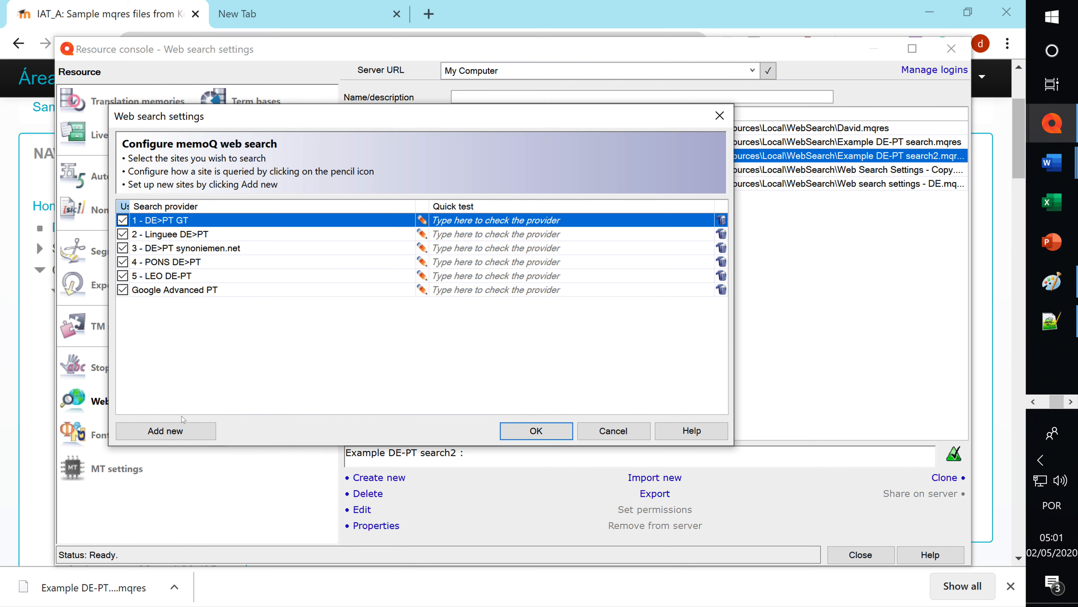
click(167, 429)
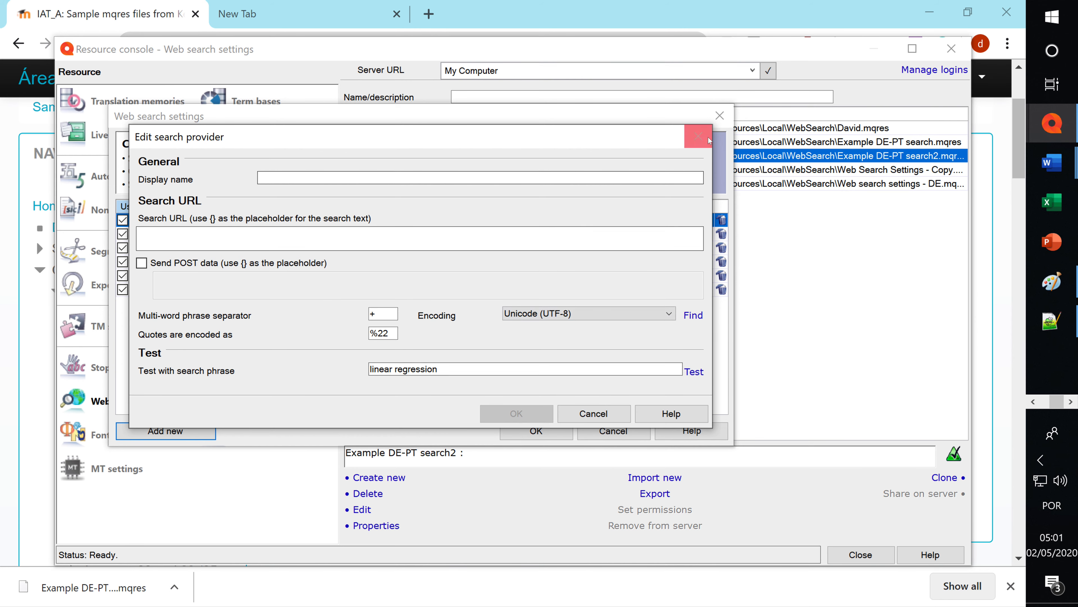
click(698, 136)
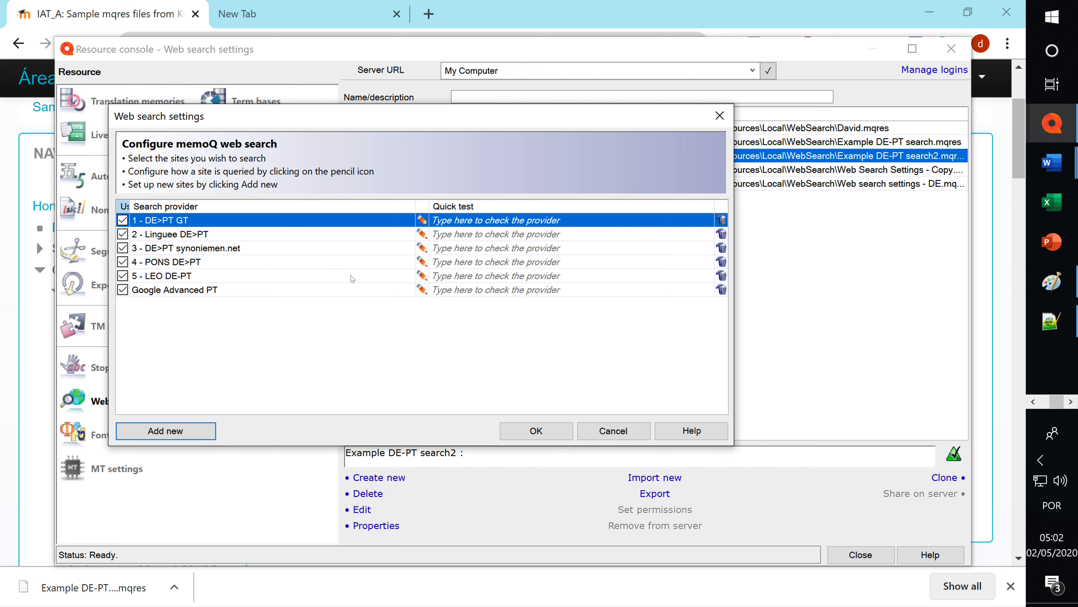
click(720, 116)
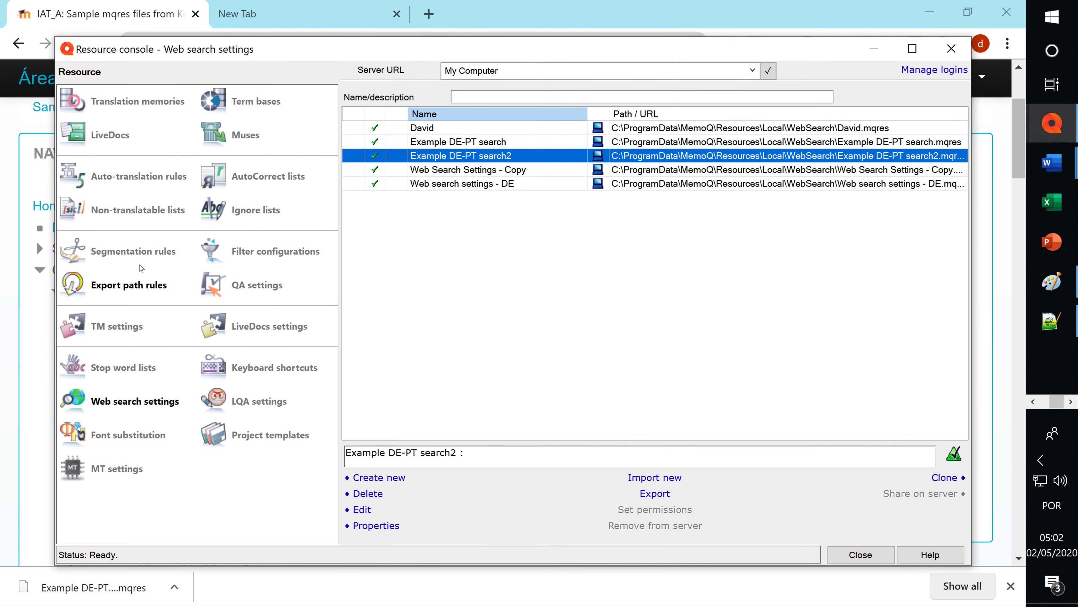
Review the Ignore lists, AutoCorrect lists, Filter configurations, Stop word lists and Segmentation rules resources, ending on Example DE-PT search2 in Web search settings
click(259, 211)
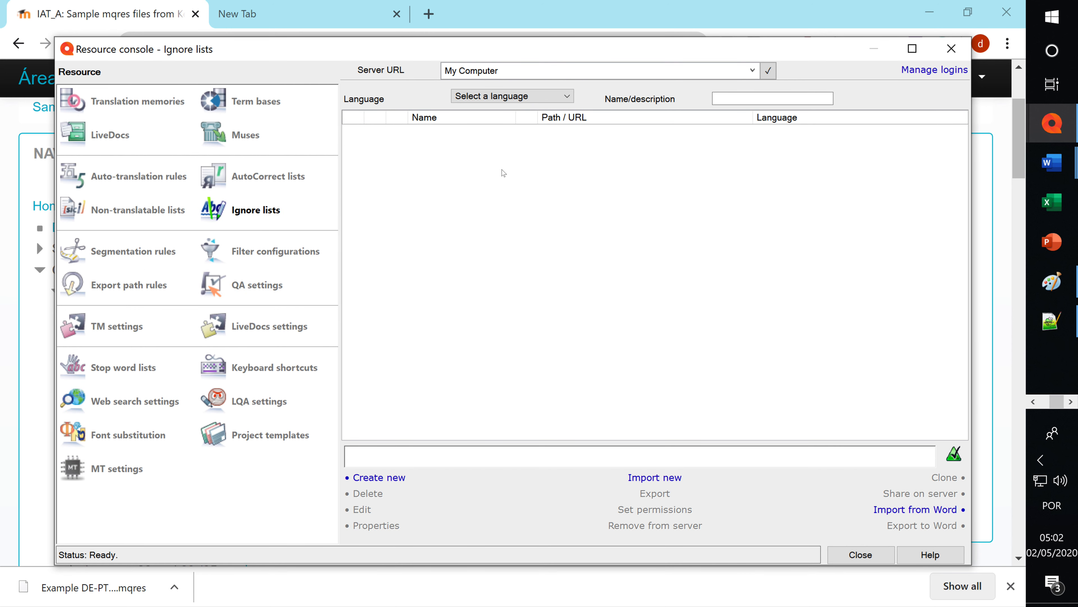
click(276, 187)
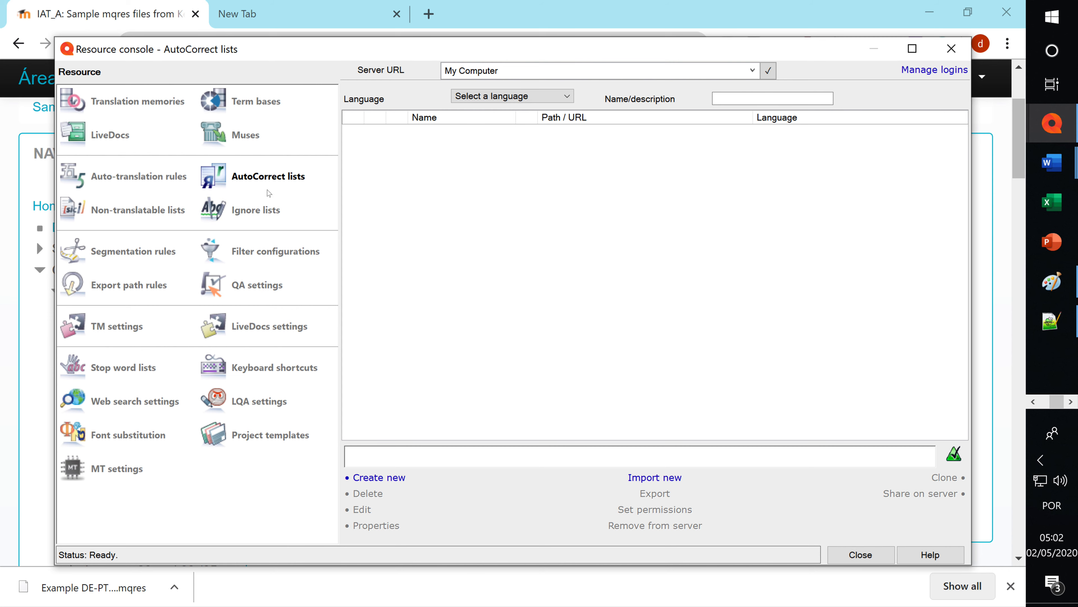
click(260, 254)
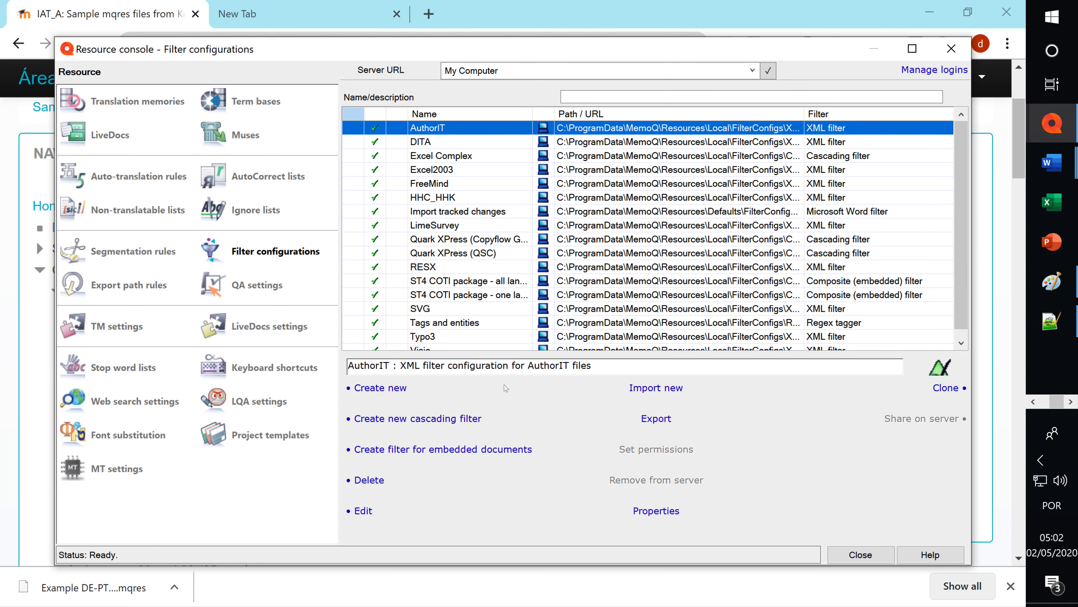
click(136, 372)
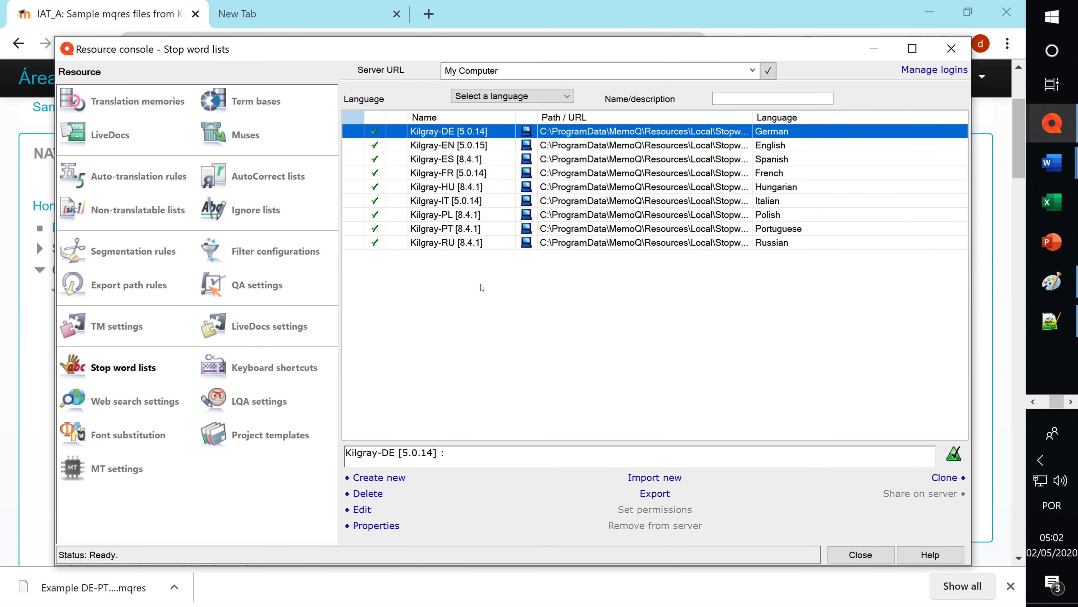
click(162, 251)
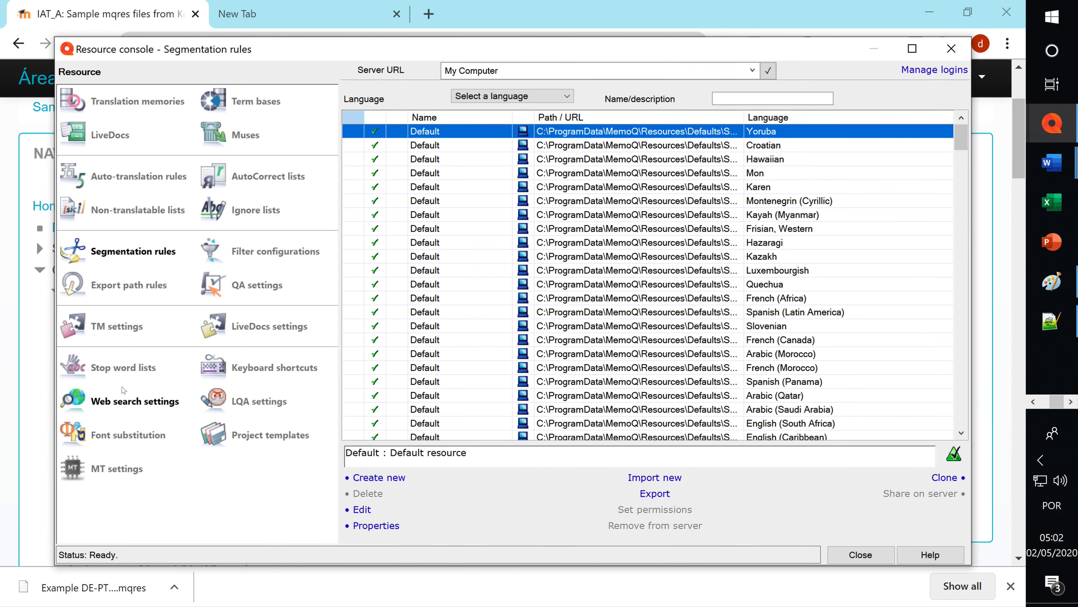
click(129, 403)
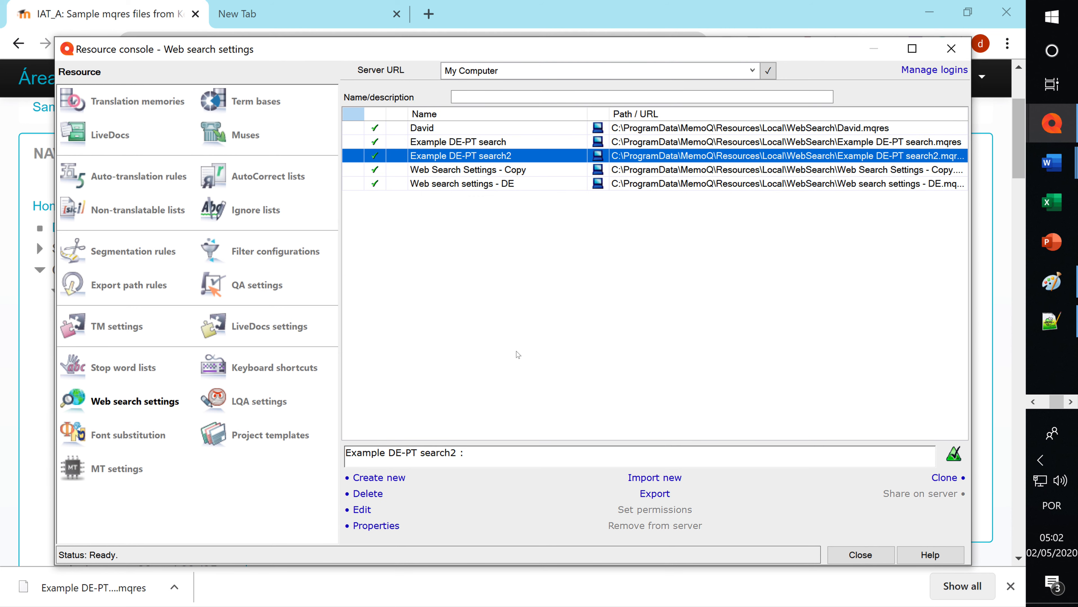
click(513, 157)
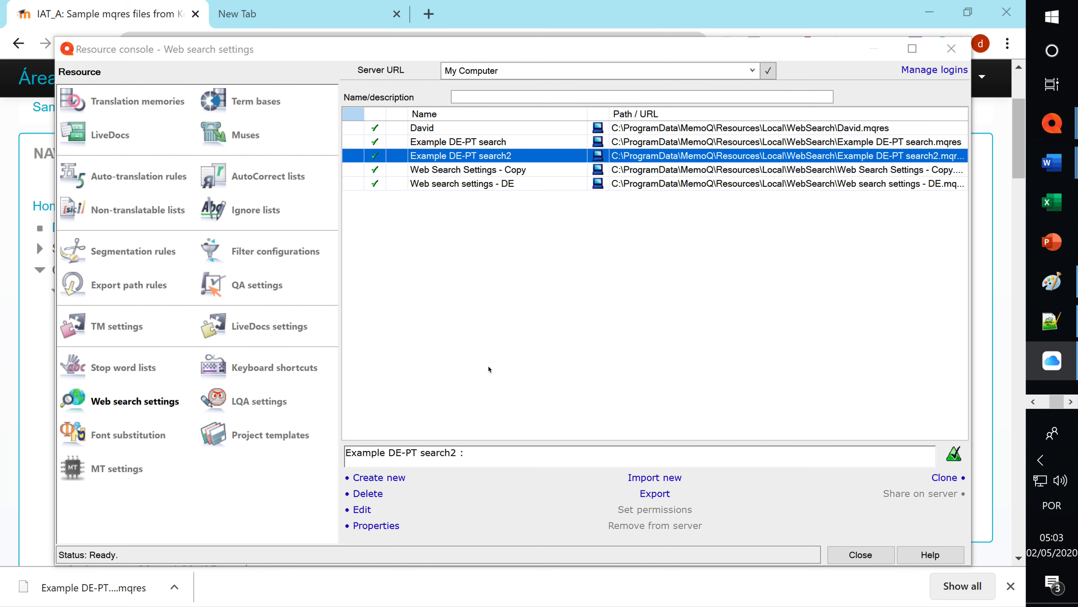
key(alt+Tab)
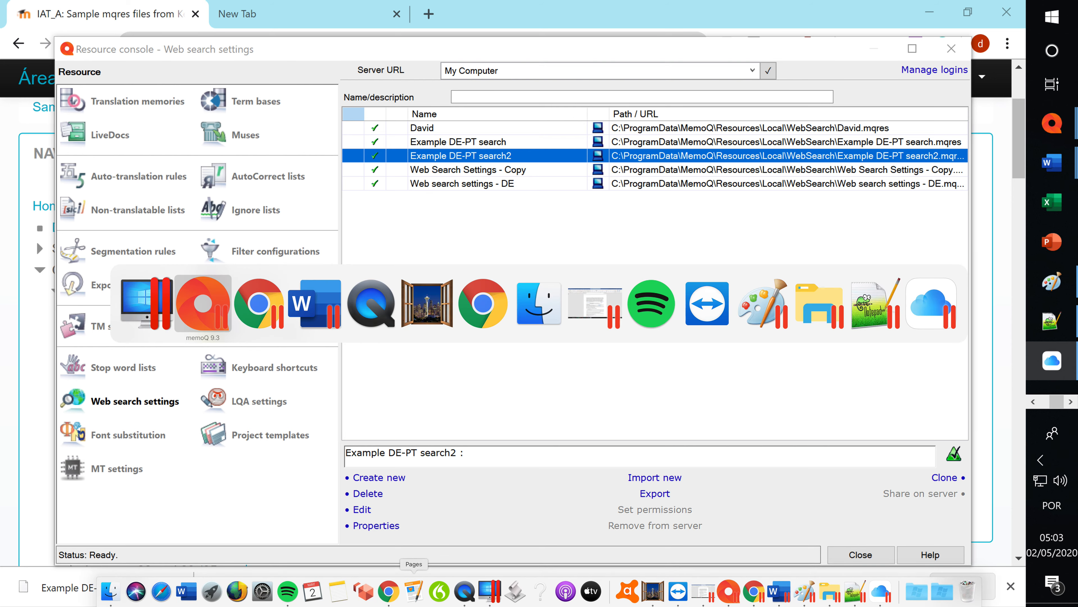
key(alt+Tab)
key(alt+Tab)
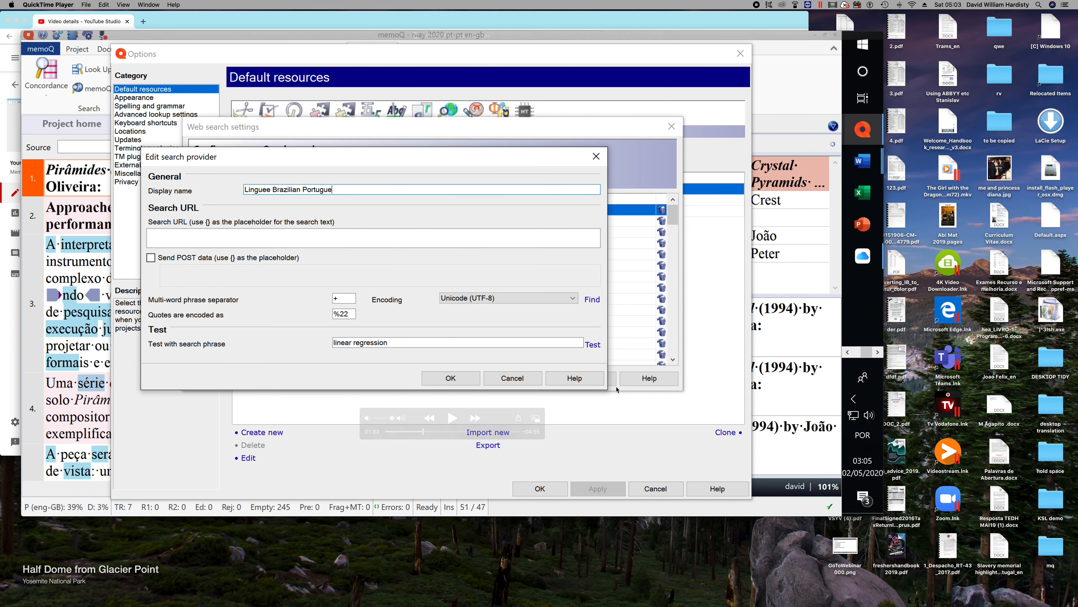